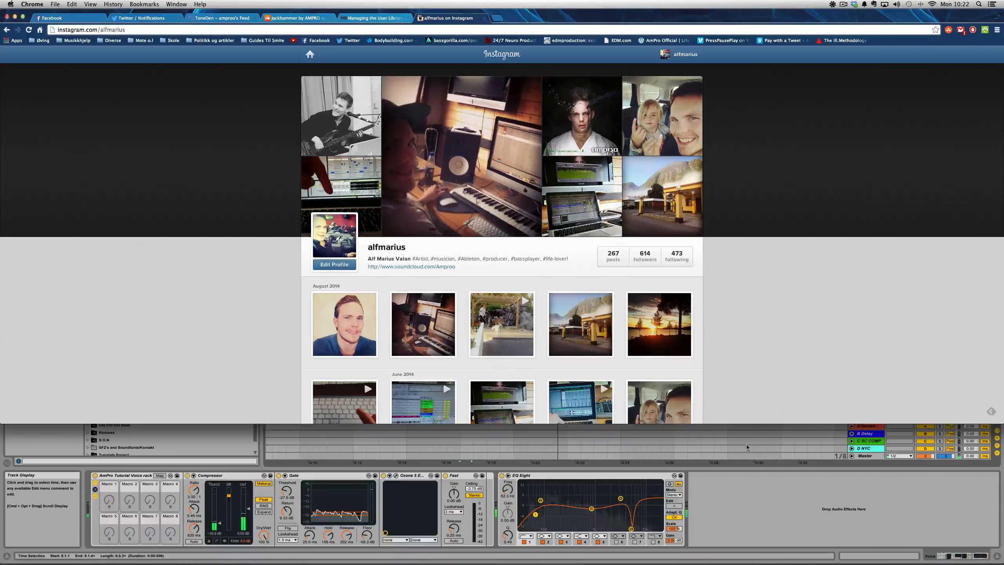
- Look through the Instagram profile's photo posts and view the black-and-white bass guitar post
scroll(574, 286, down, 10)
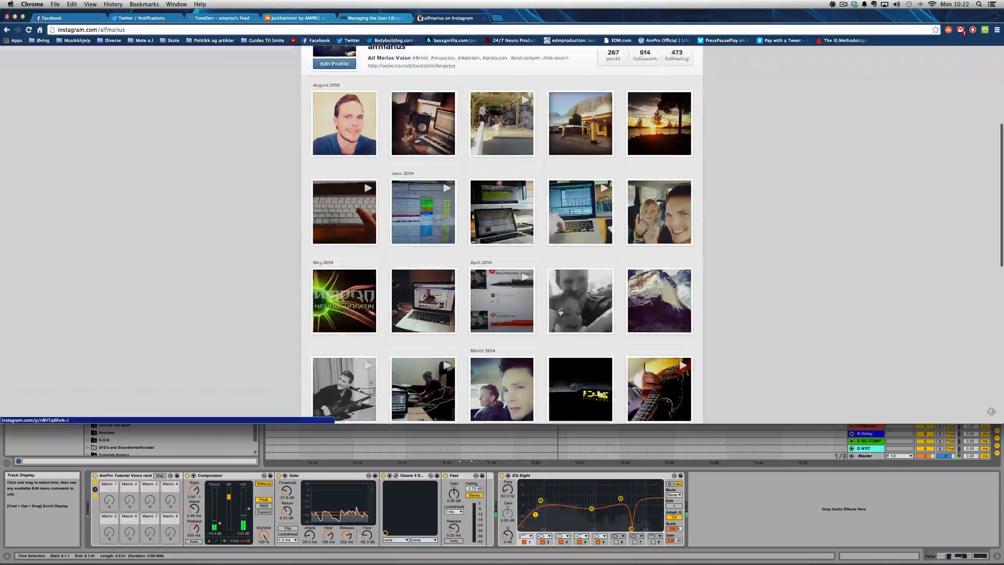
scroll(560, 312, down, 3)
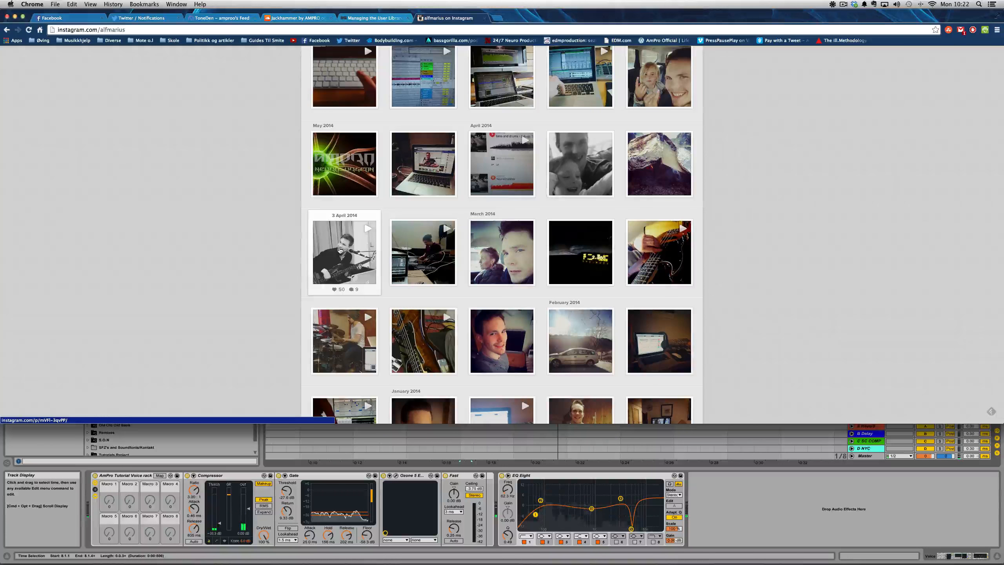
scroll(344, 253, up, 10)
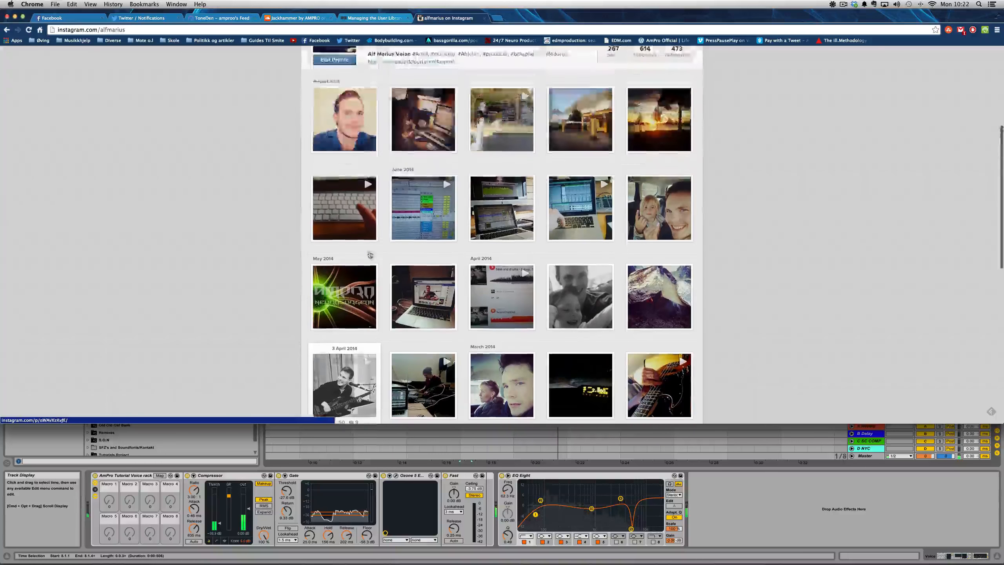
scroll(370, 261, down, 3)
scroll(369, 261, up, 5)
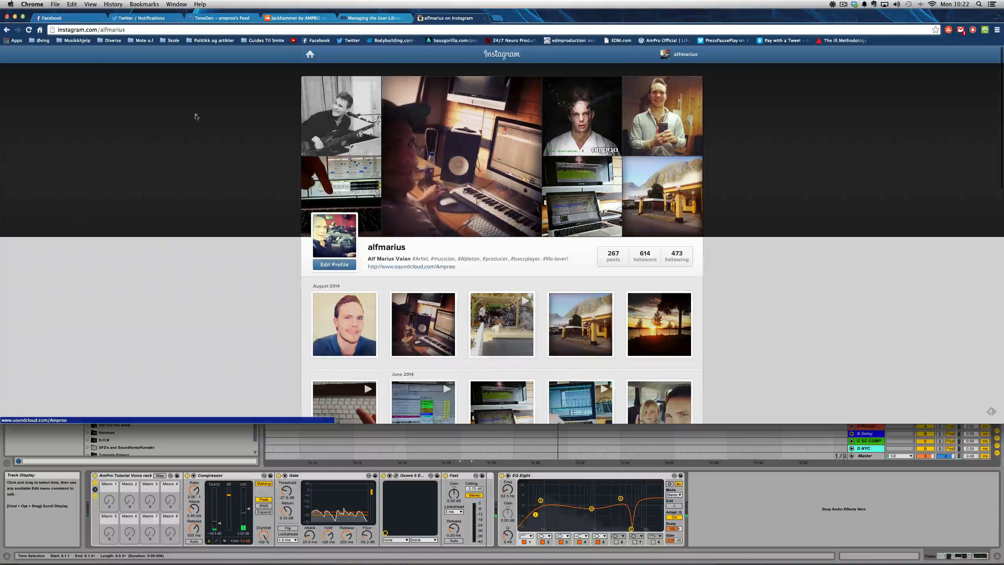
scroll(411, 283, down, 9)
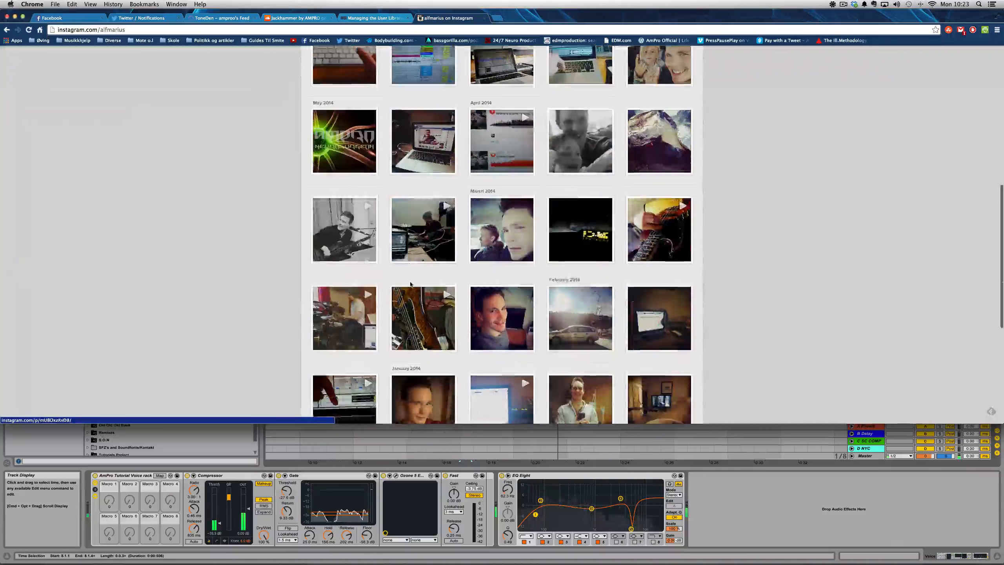
scroll(383, 189, up, 4)
scroll(384, 188, down, 8)
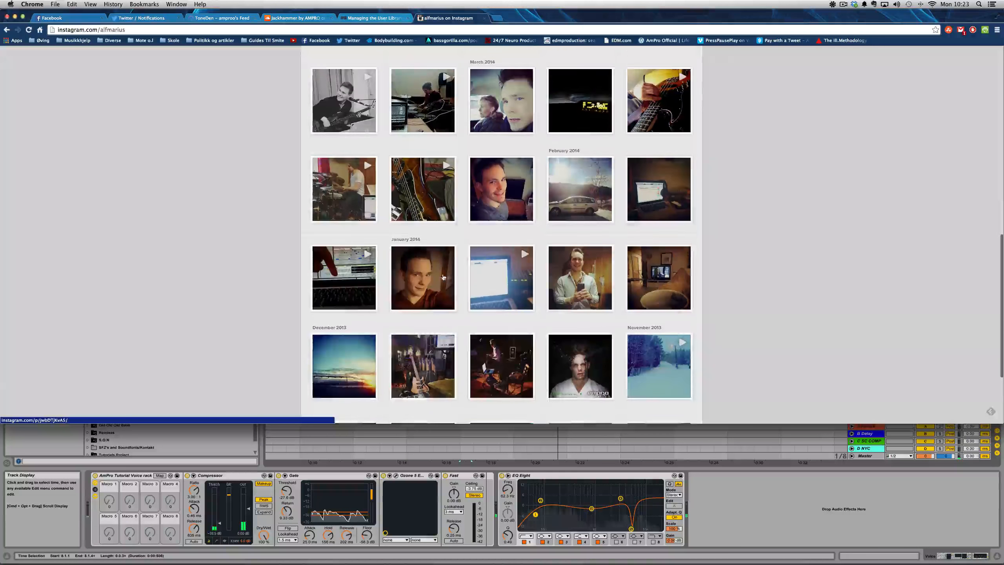
scroll(356, 178, up, 2)
click(344, 174)
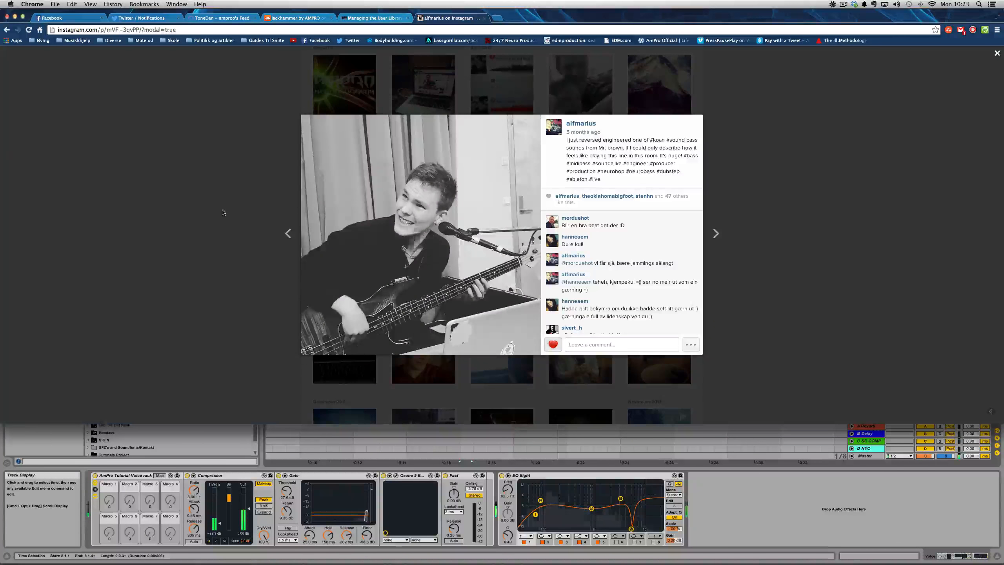
click(245, 198)
scroll(367, 272, up, 12)
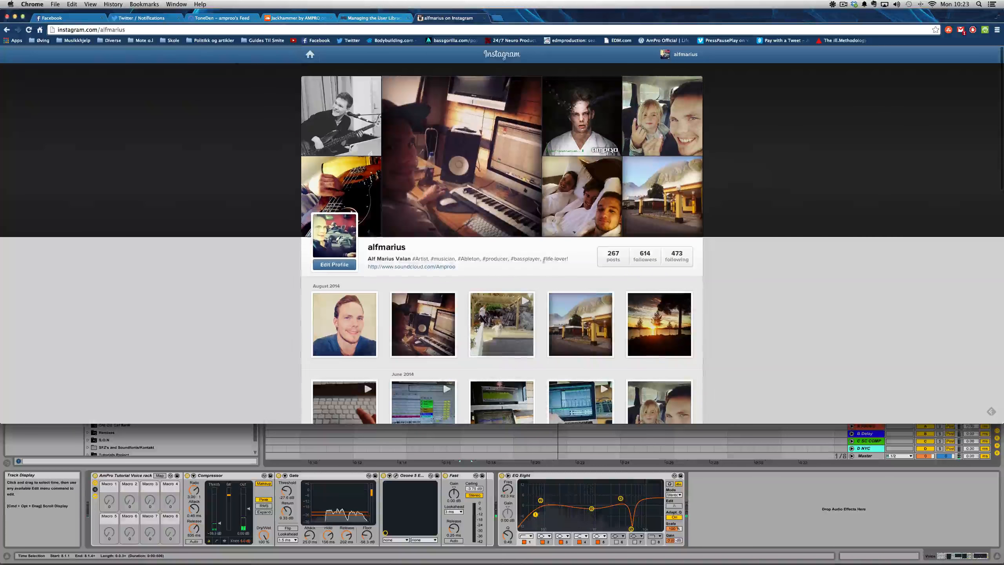
- Switch to Ableton Live and load the Operator instrument onto a new track below the Voice track
click(797, 473)
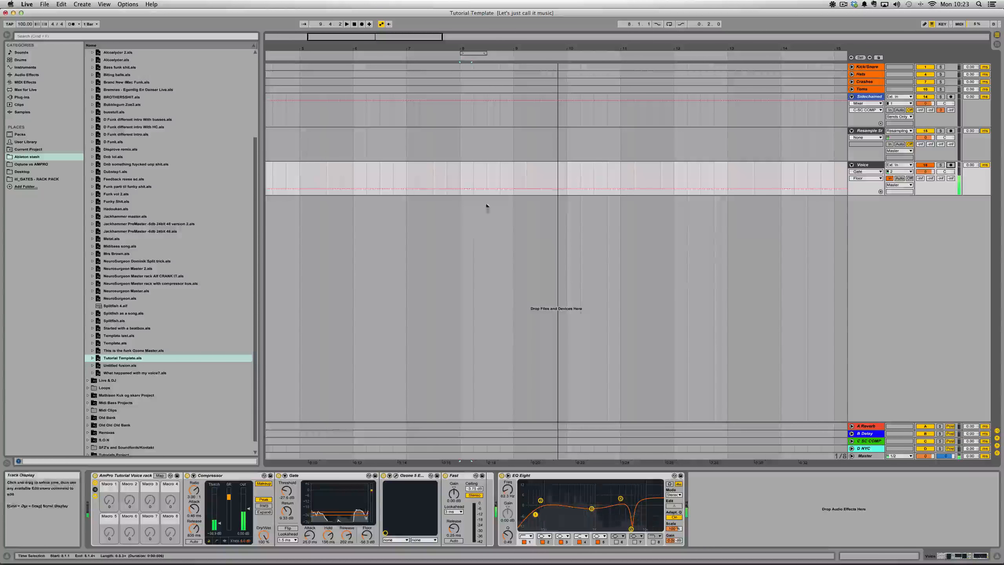
click(29, 69)
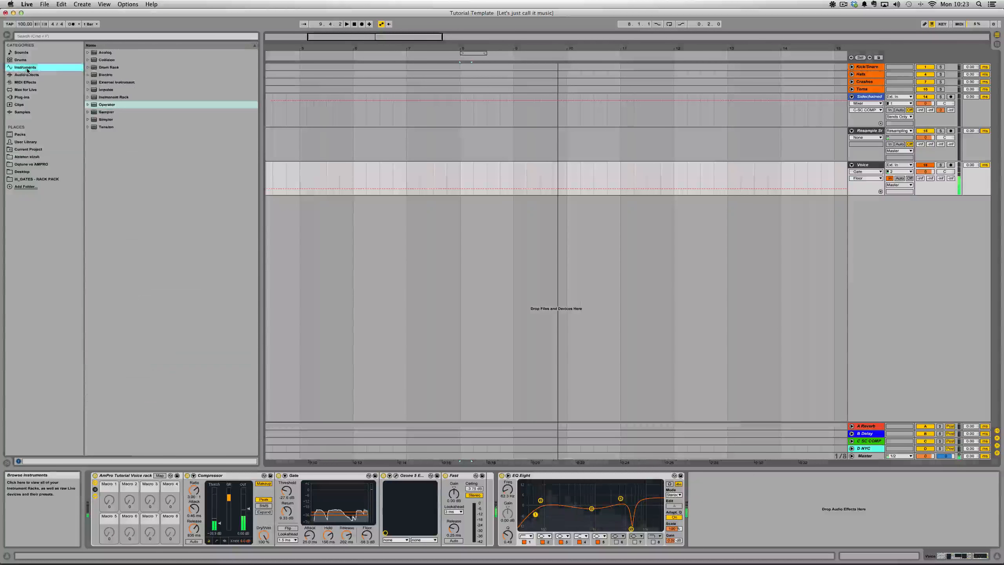
click(30, 76)
click(29, 82)
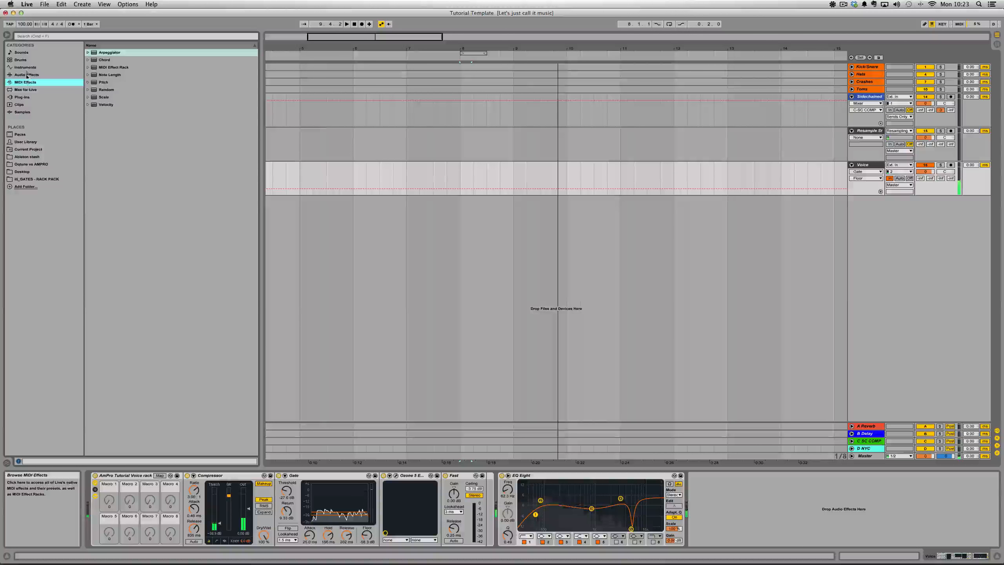
click(27, 67)
drag(106, 105, 388, 269)
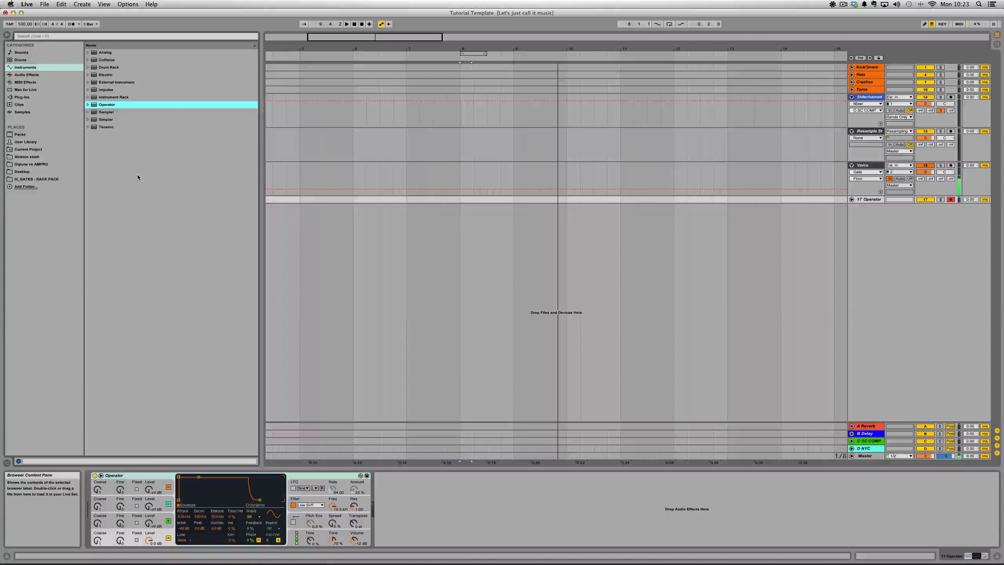
- Set the waveform of Operator's oscillator A to Square 6
click(154, 538)
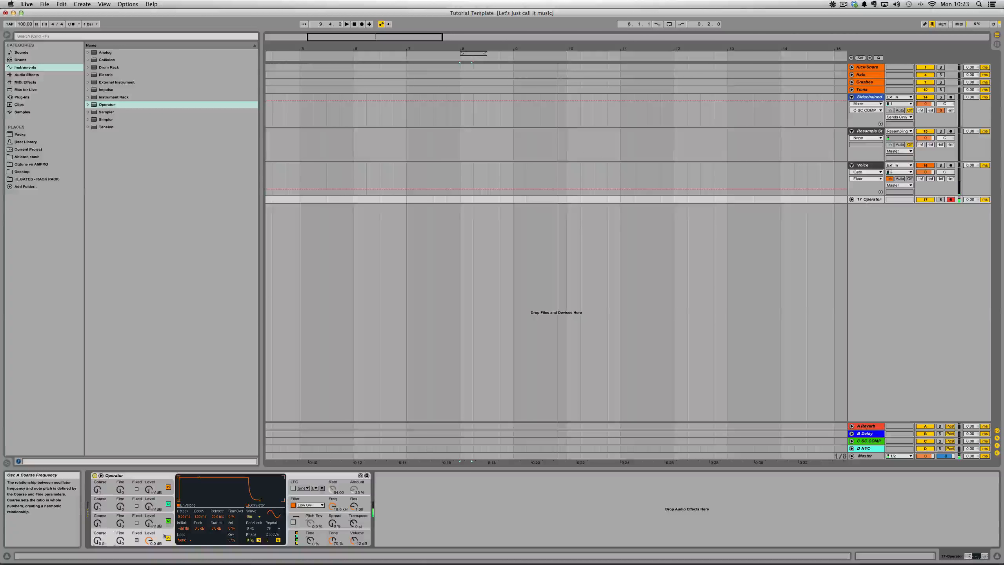
click(250, 516)
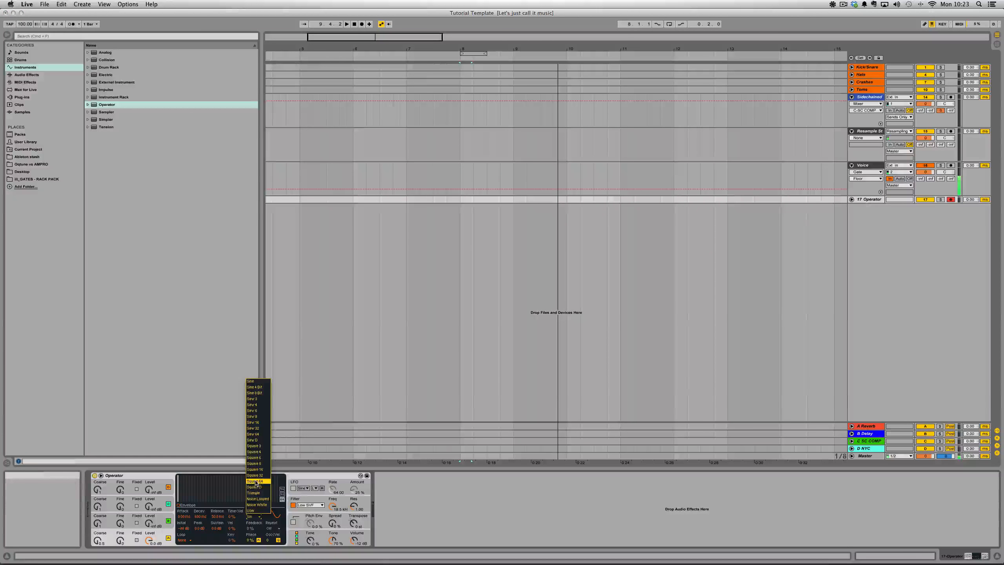
click(260, 458)
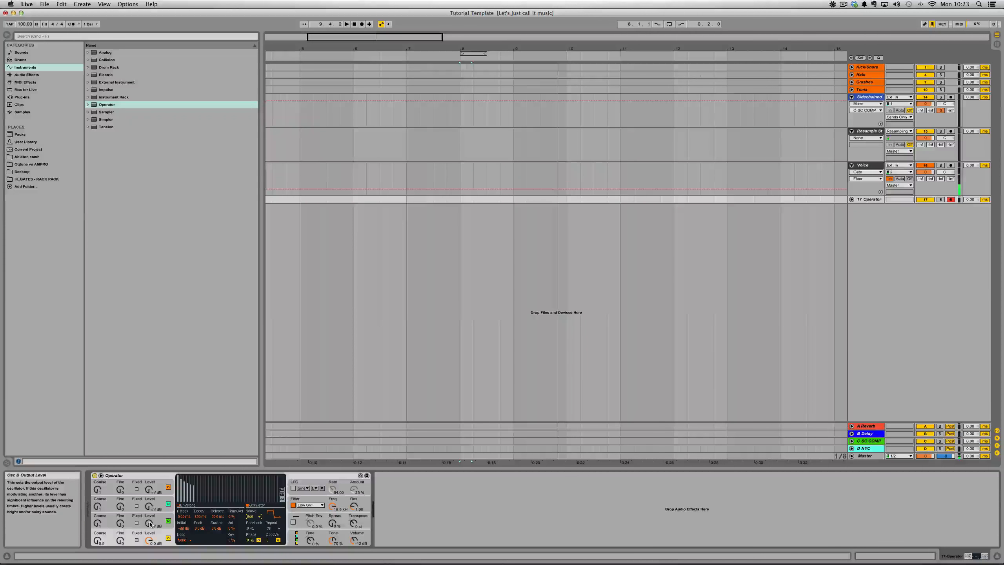
- Raise the output levels of oscillators B, C and D to 0.0 dB and transpose Operator to -12 st
drag(150, 523, 150, 494)
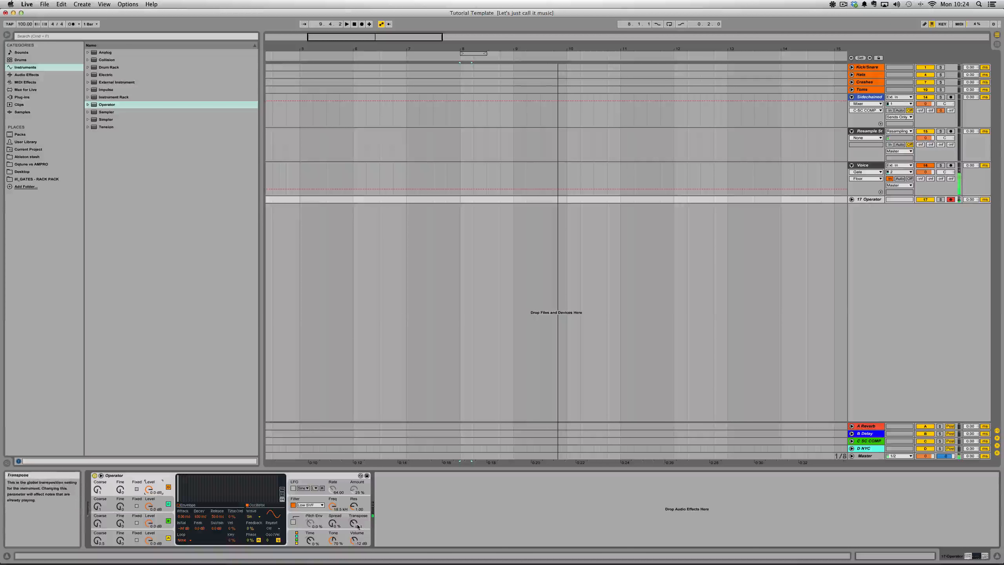
drag(353, 523, 353, 534)
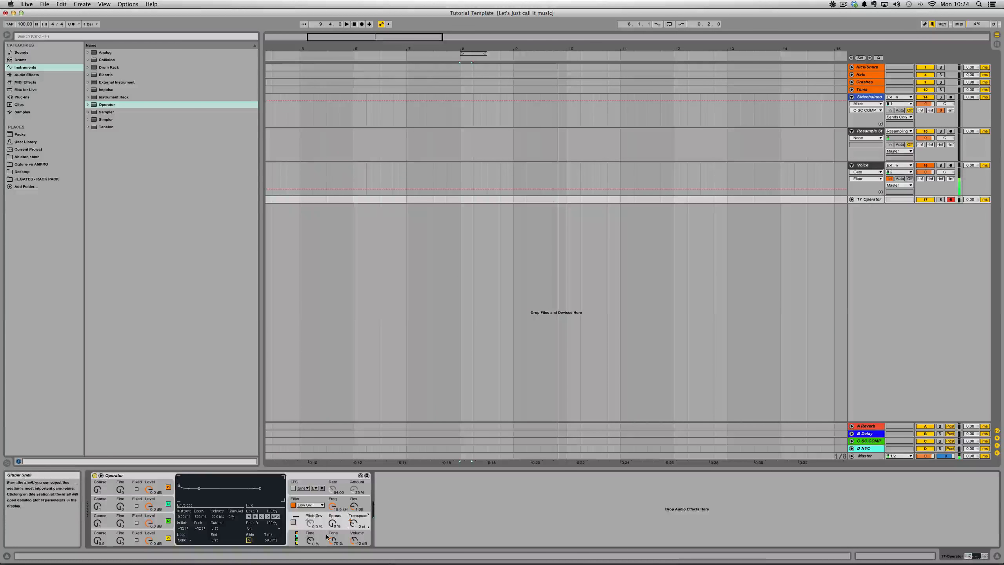
- Choose Operator's second algorithm, then lower oscillator B's level and set oscillator D's level to -2.5 dB
click(294, 538)
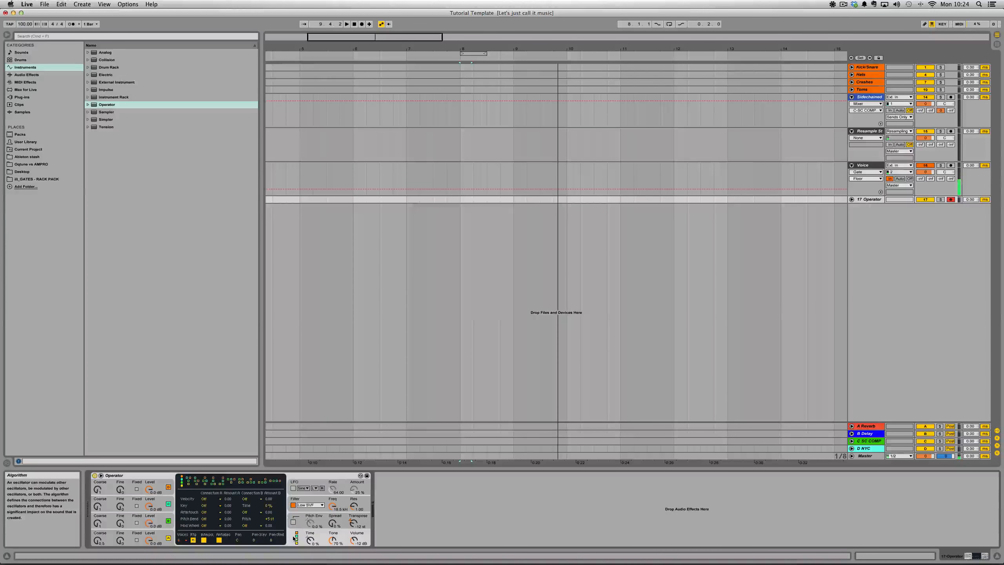
click(188, 483)
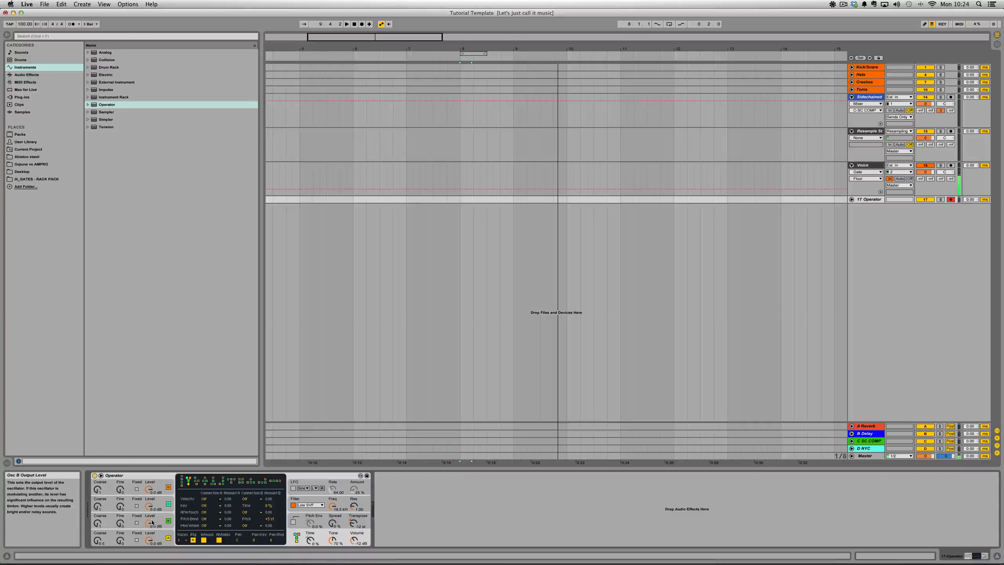
drag(152, 522, 152, 534)
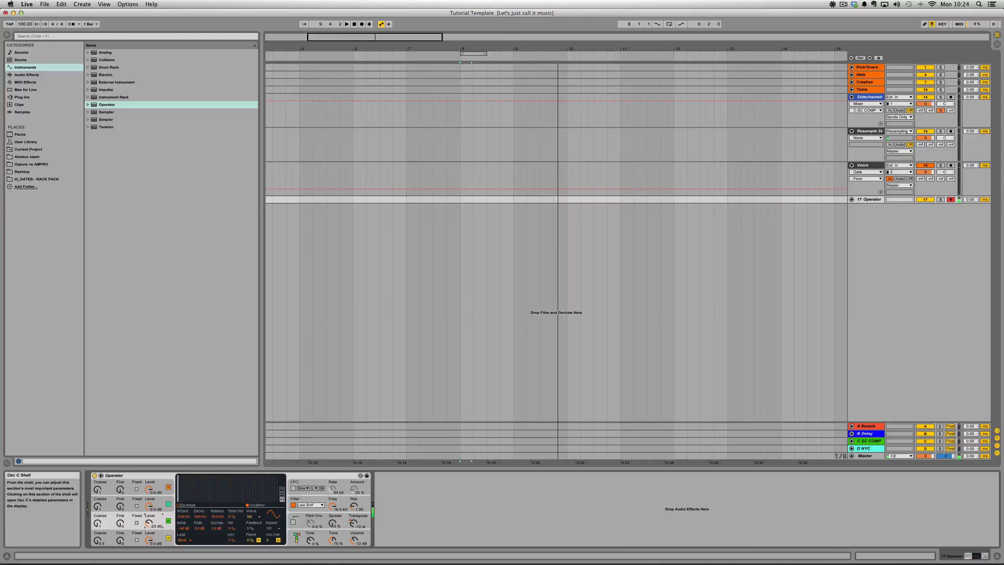
drag(149, 523, 149, 487)
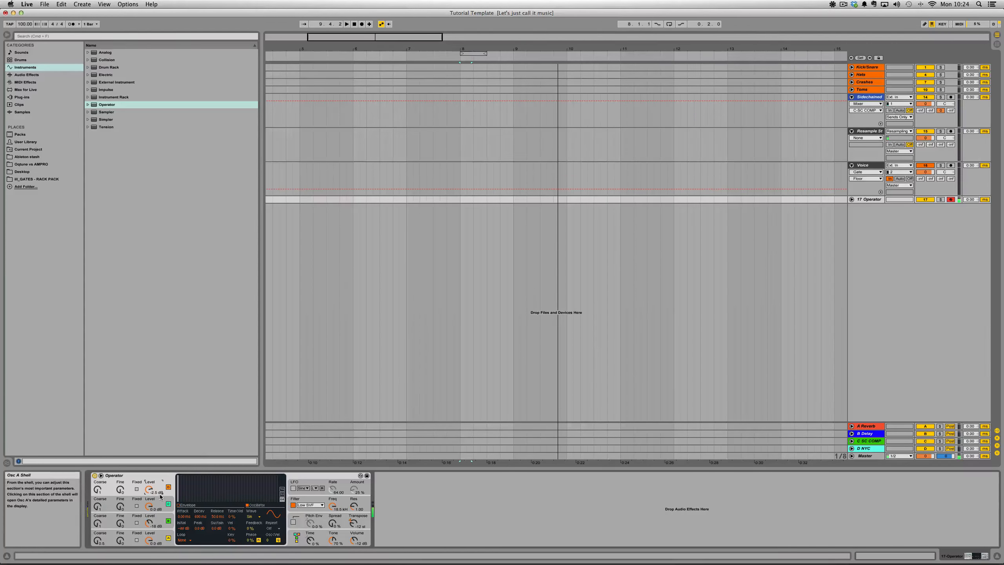
- Review Operator's oscillator routing algorithms and the waveform settings of oscillator D
click(296, 538)
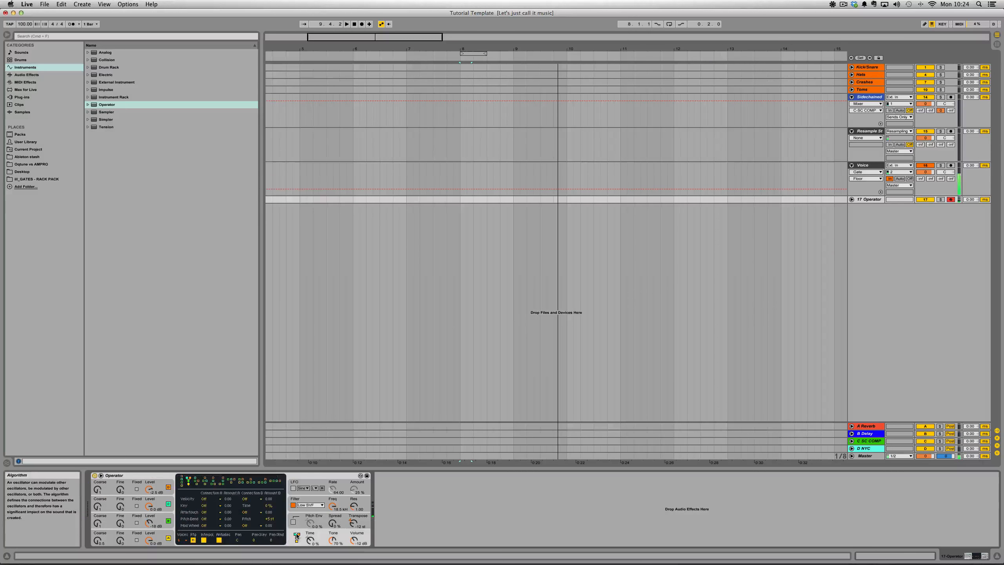
click(182, 480)
click(184, 479)
drag(156, 492, 156, 480)
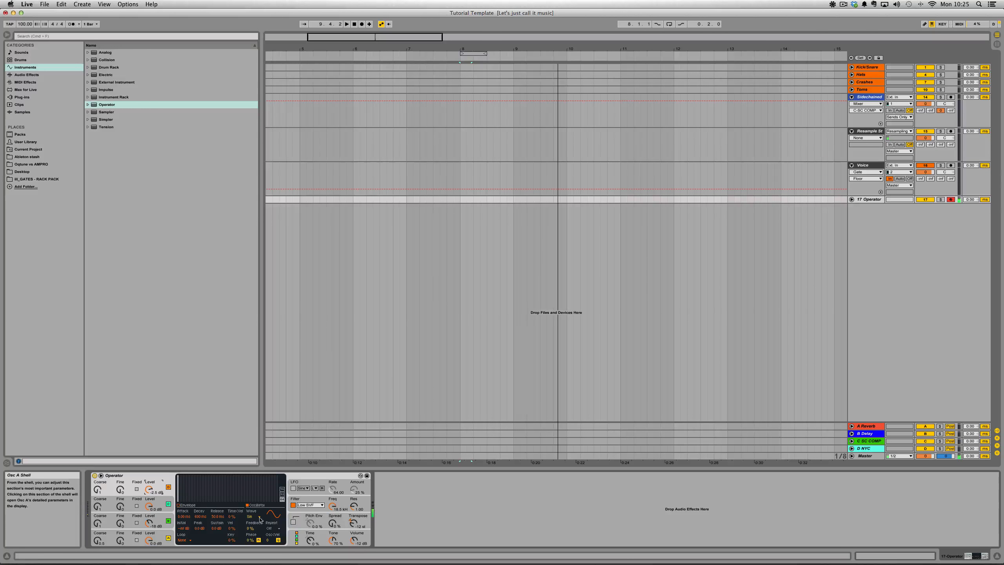
click(297, 536)
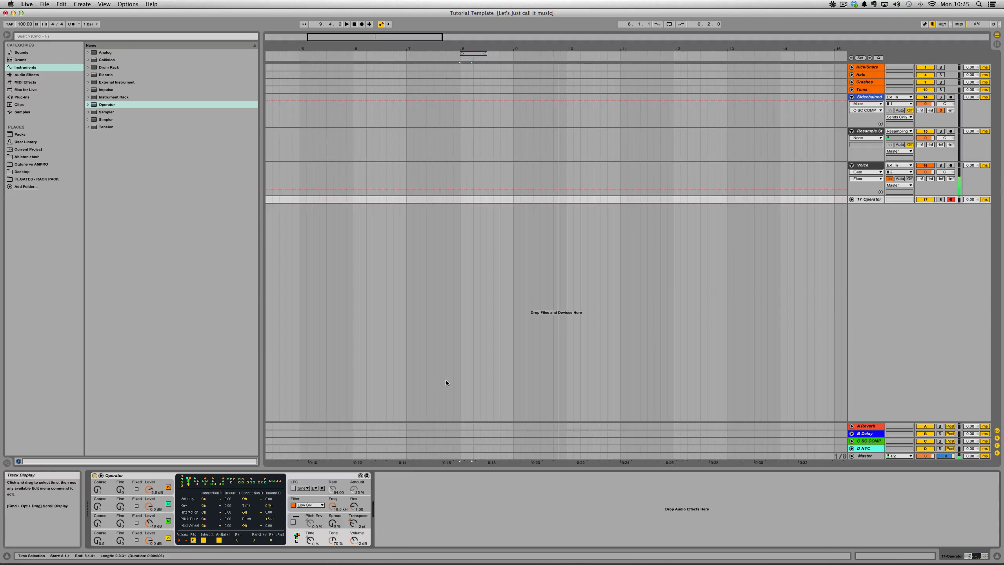
- Enable Operator's LFO and set its active filter to the Low 12dB type
click(307, 483)
click(311, 505)
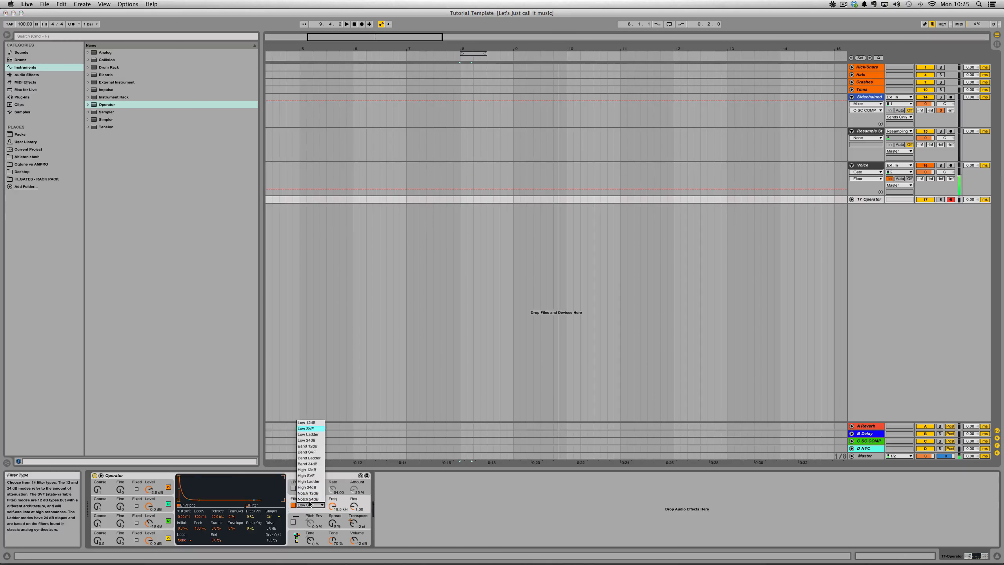
click(339, 501)
click(293, 488)
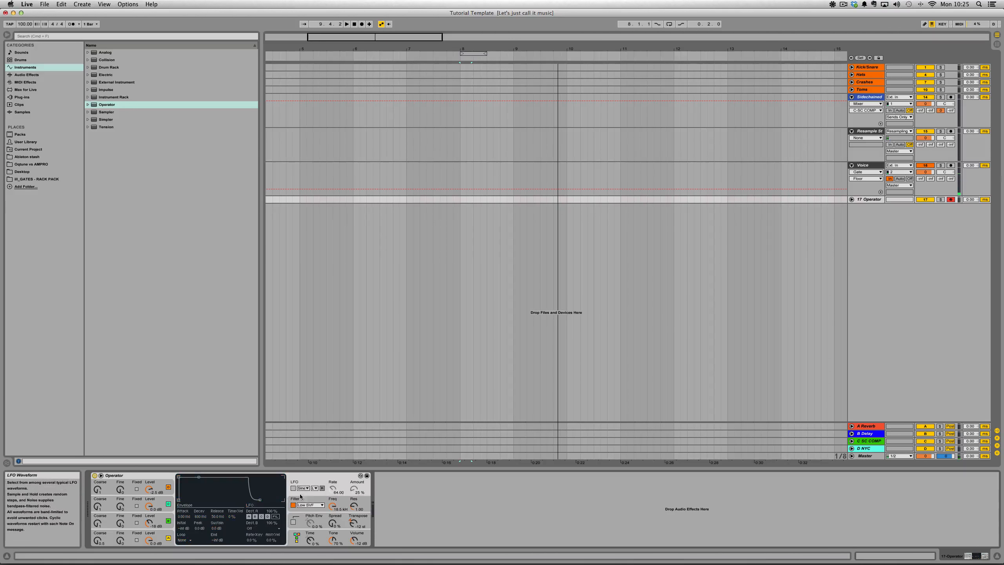
click(293, 505)
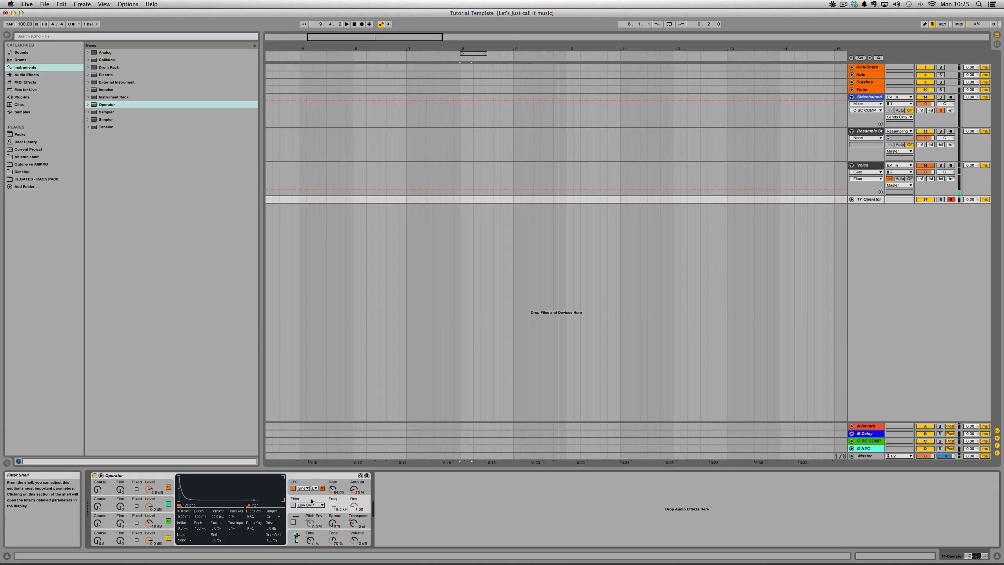
click(314, 482)
click(308, 499)
click(293, 505)
click(310, 505)
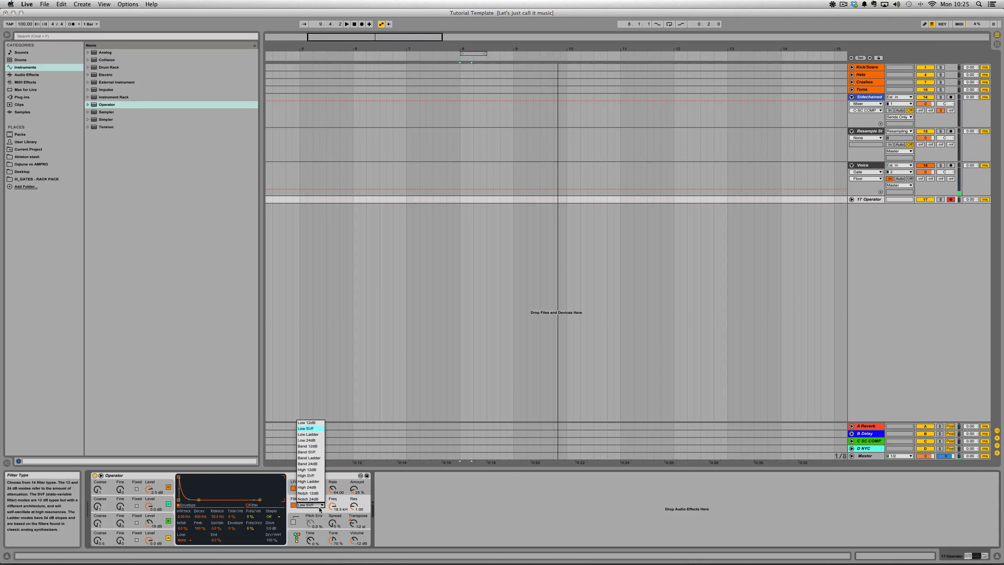
click(311, 422)
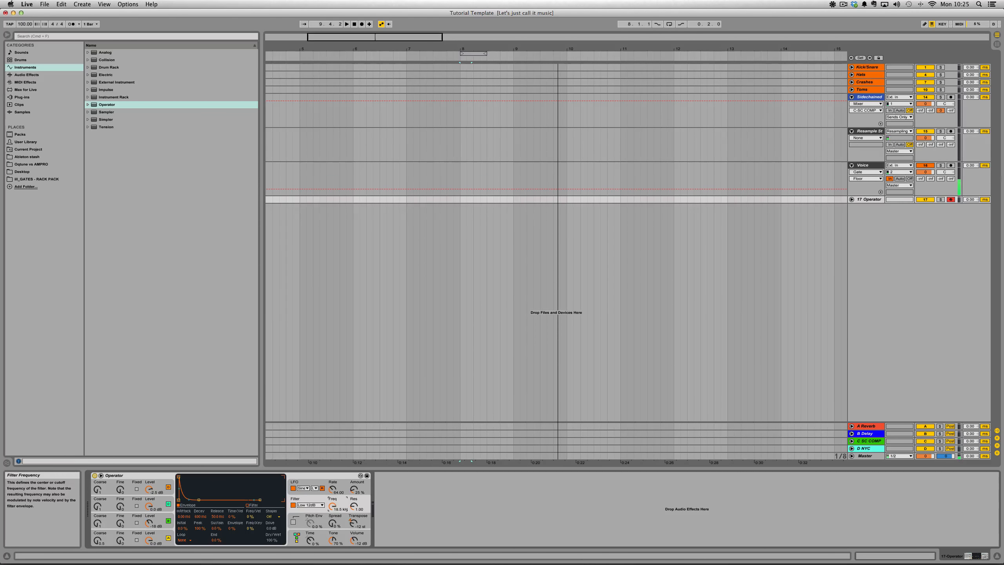
- Set the LFO to Triangle at 100 % amount, routed to the filter, and set the filter to about 250 Hz with 0.30 resonance
click(314, 488)
click(314, 489)
click(304, 488)
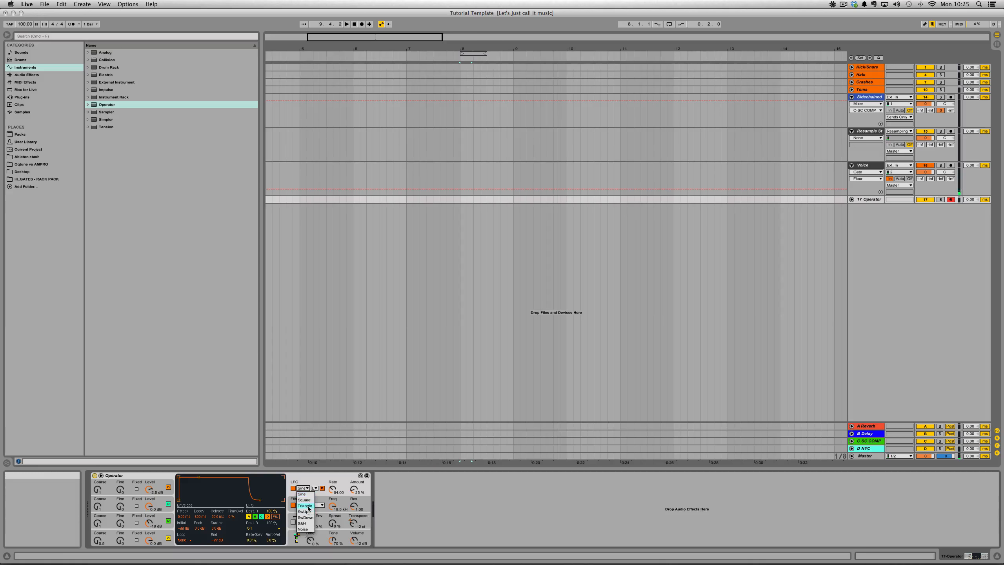
click(308, 507)
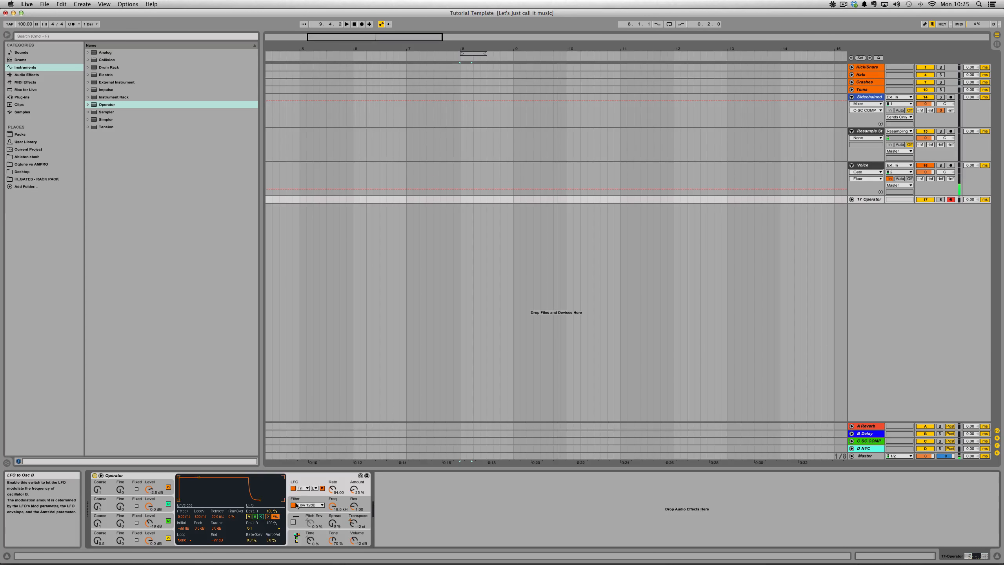
drag(333, 489, 350, 512)
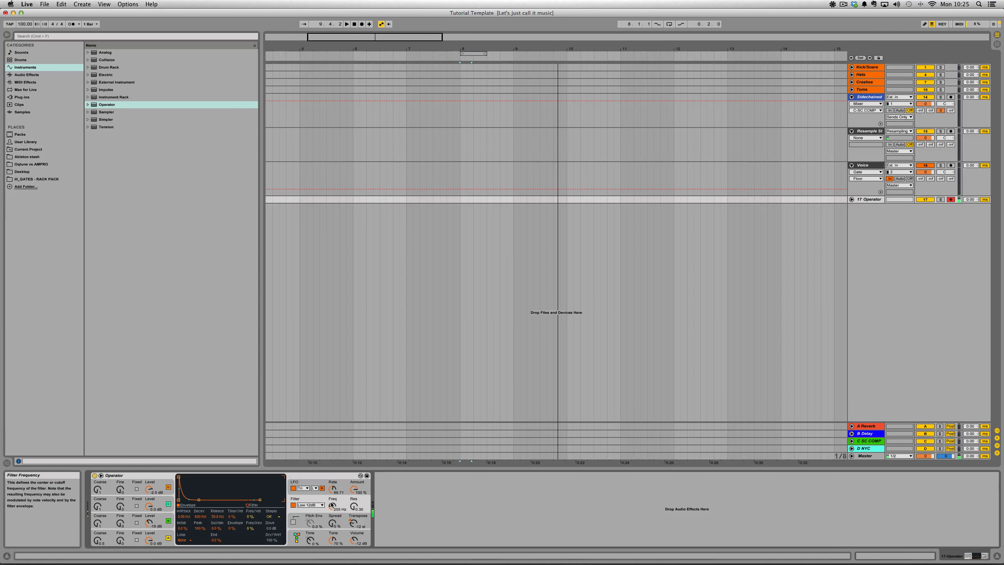
- Set Operator's spread to 20 % and fine-tune the LFO rate and oscillator B's output level
drag(332, 522, 332, 519)
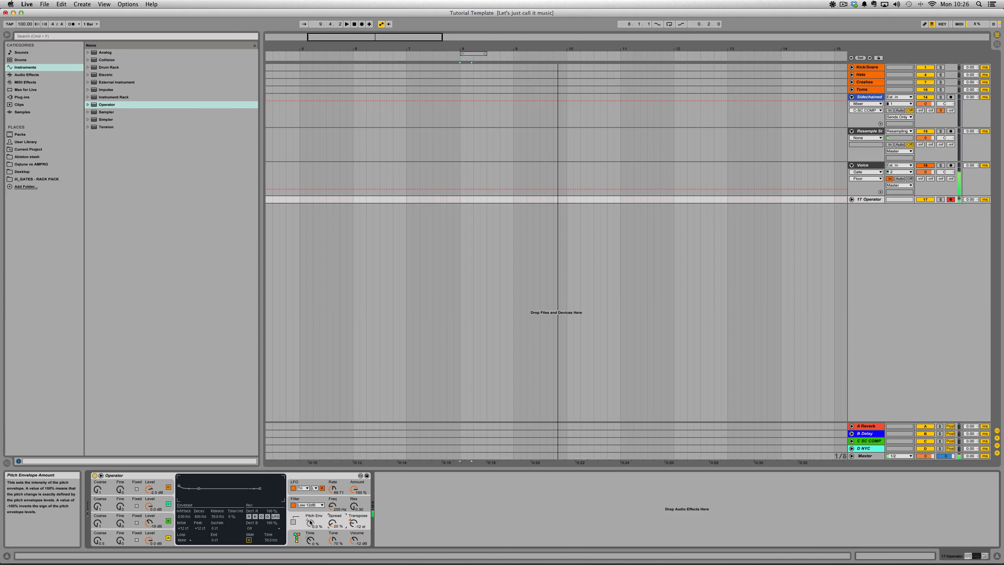
drag(333, 489, 332, 491)
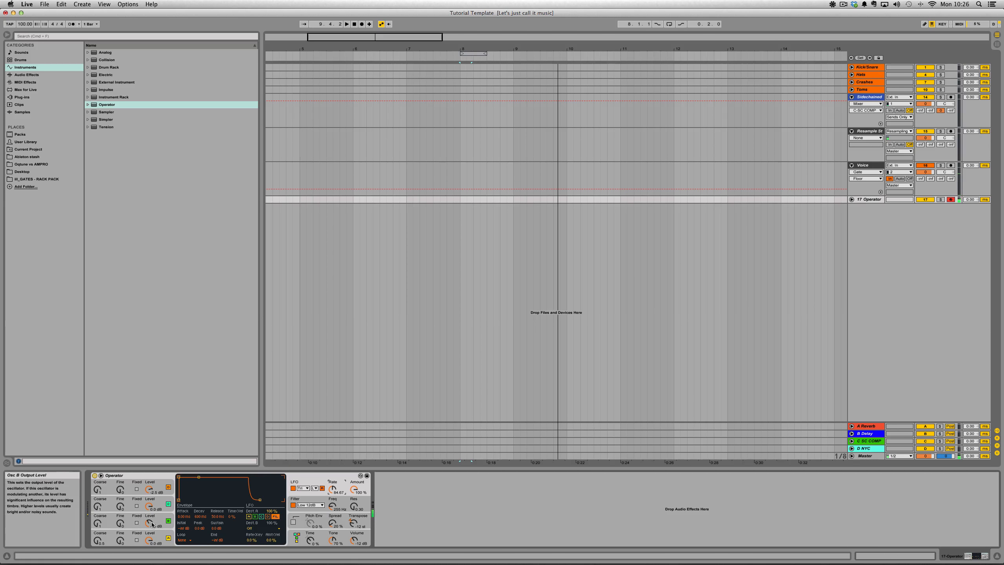
drag(166, 528, 166, 522)
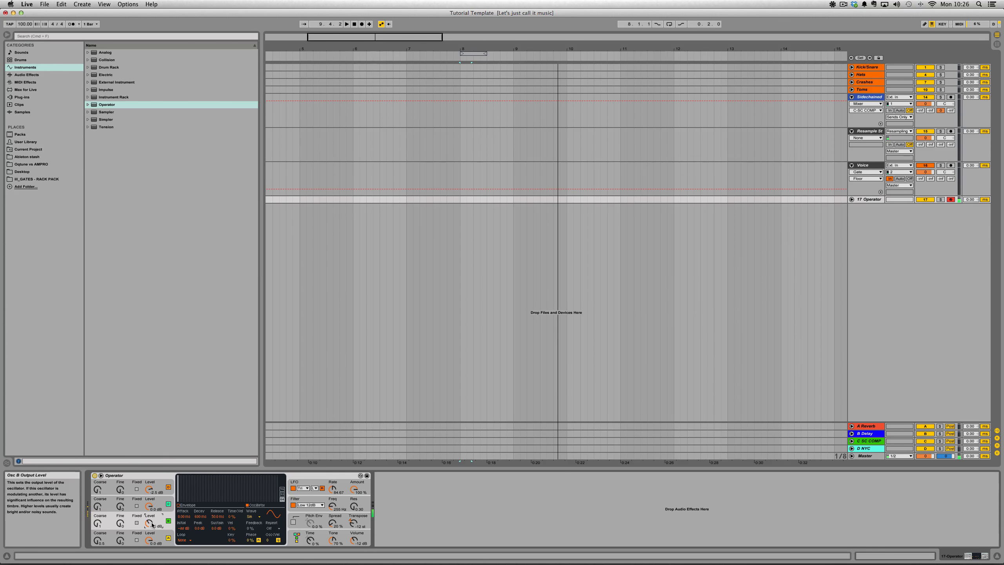
- Limit Operator to a single voice and enable glide with a time of about 112 ms
click(323, 536)
click(182, 541)
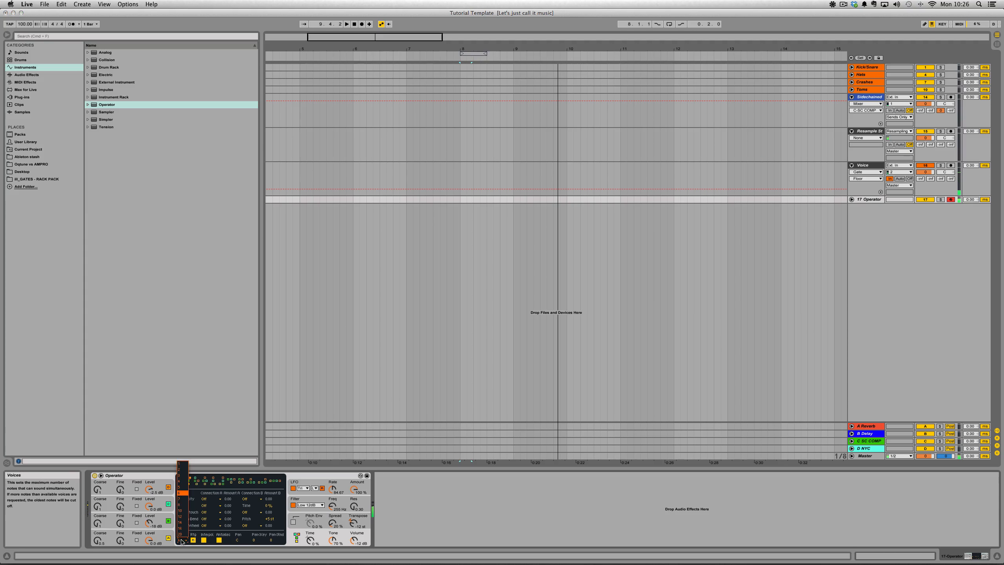
click(182, 464)
click(304, 517)
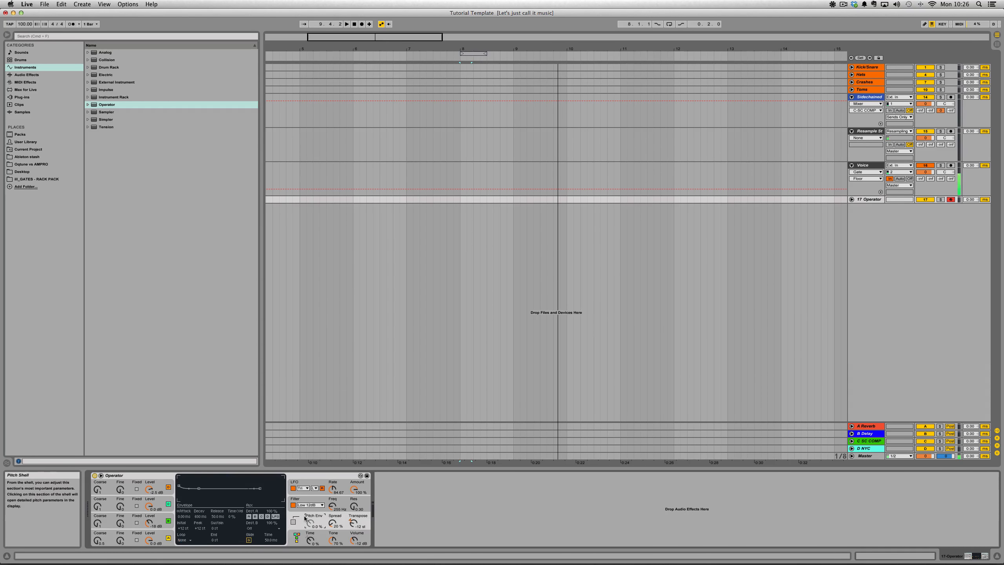
drag(271, 539, 271, 531)
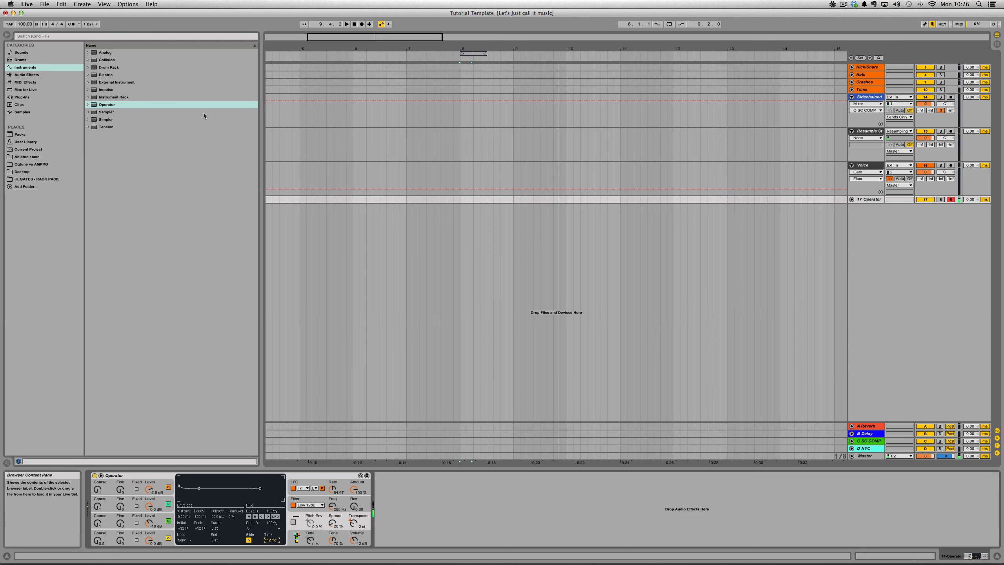
- Unfold the Operator track and add a Glue Compressor after Operator
click(851, 199)
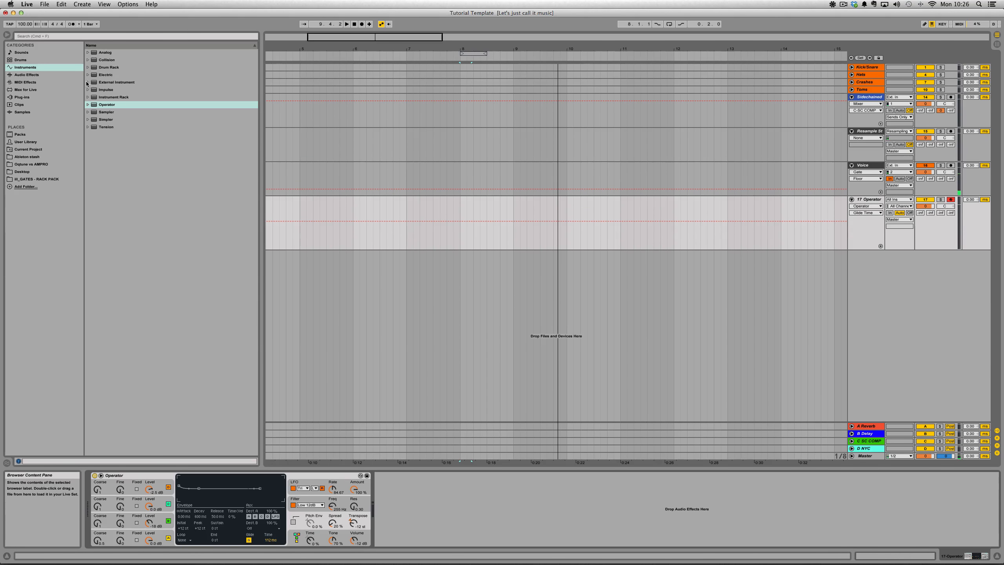
click(59, 76)
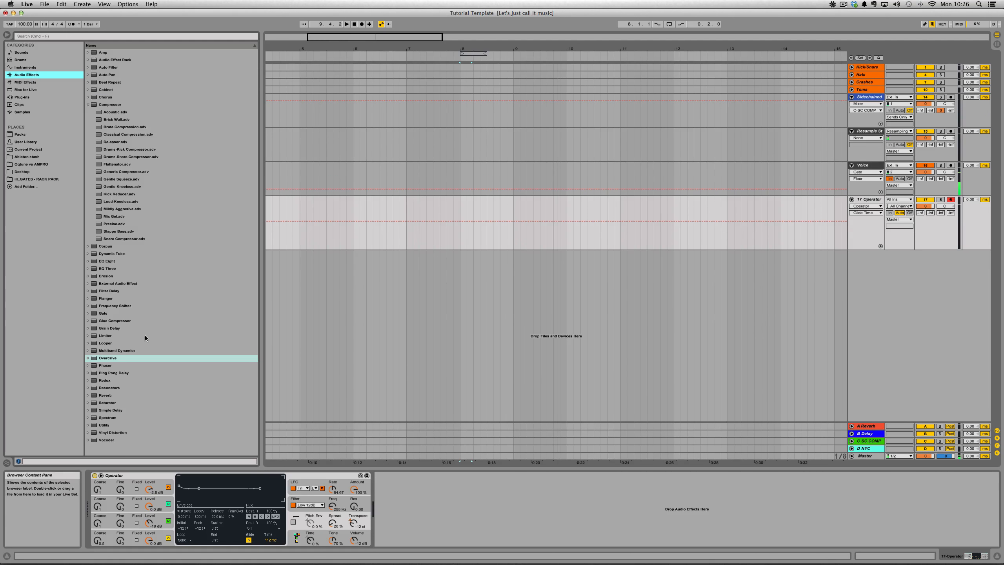
click(87, 105)
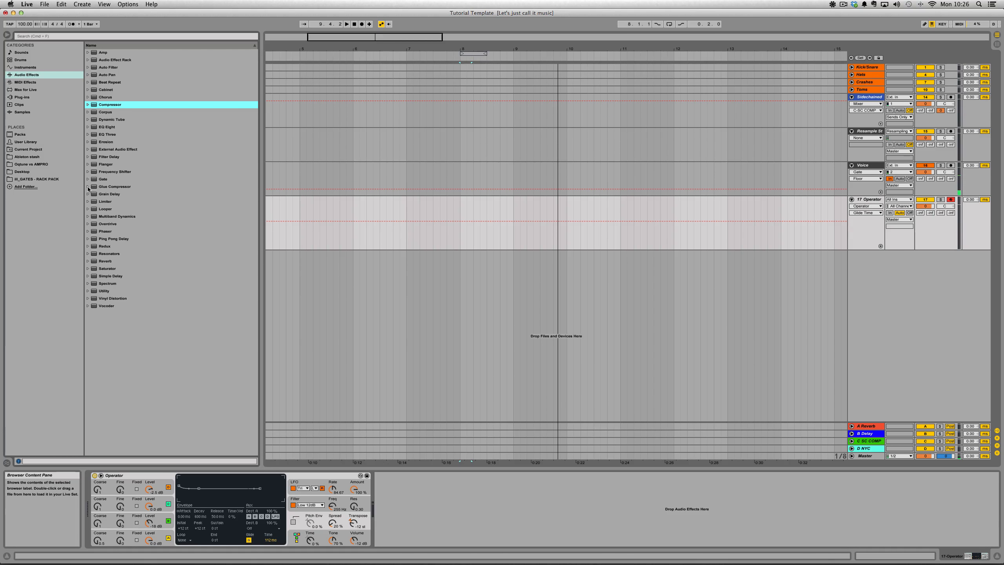
drag(109, 189, 435, 542)
drag(490, 520, 489, 518)
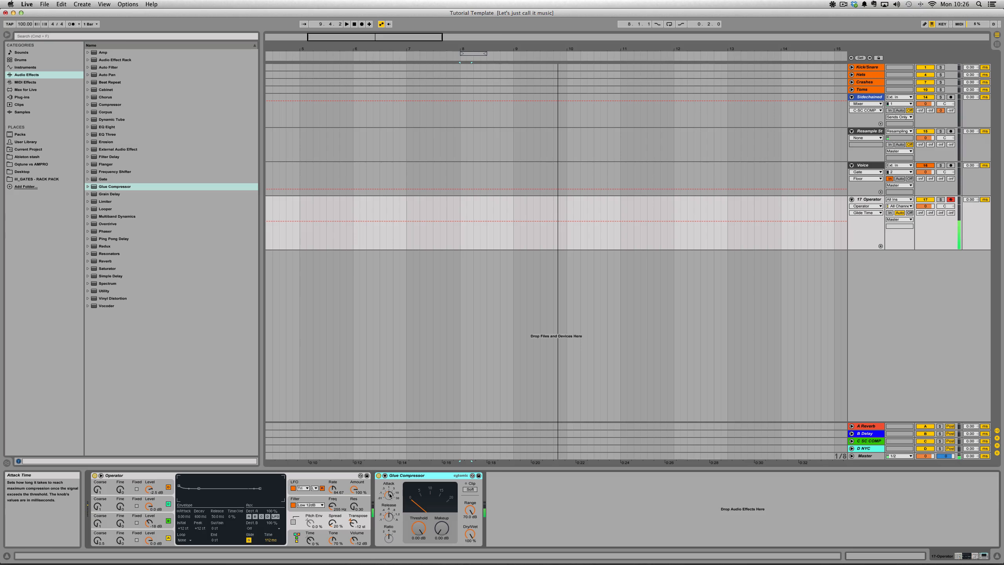
click(394, 497)
- Load the Glue Compressor preset "Bass - punch" and raise its makeup gain to about 5.71 dB
click(88, 186)
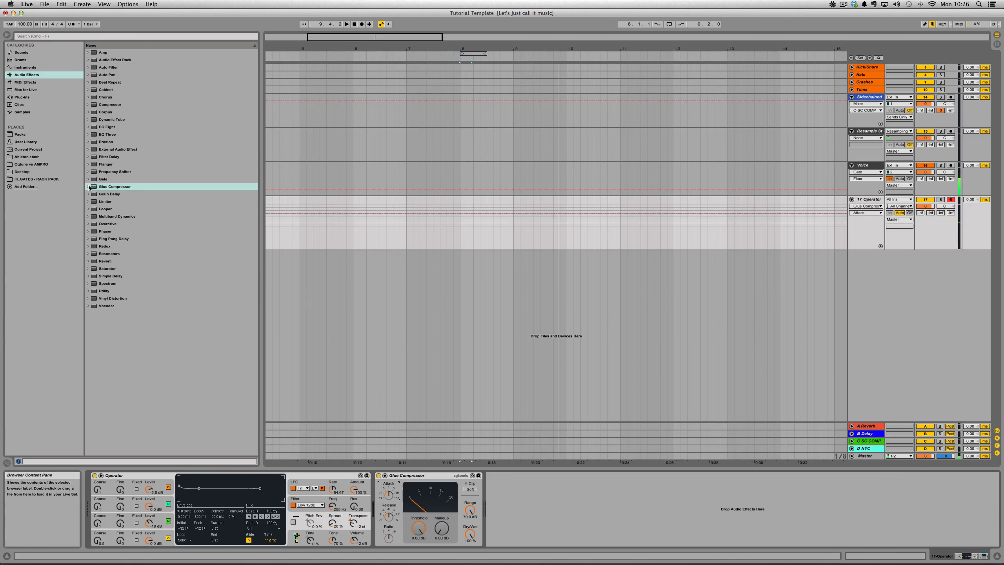
double_click(113, 208)
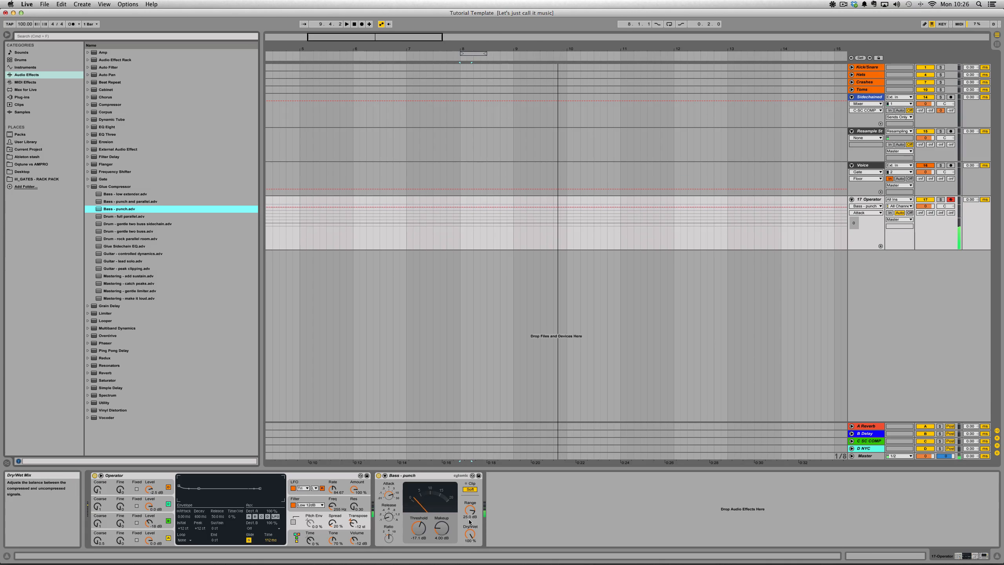
drag(441, 525, 441, 518)
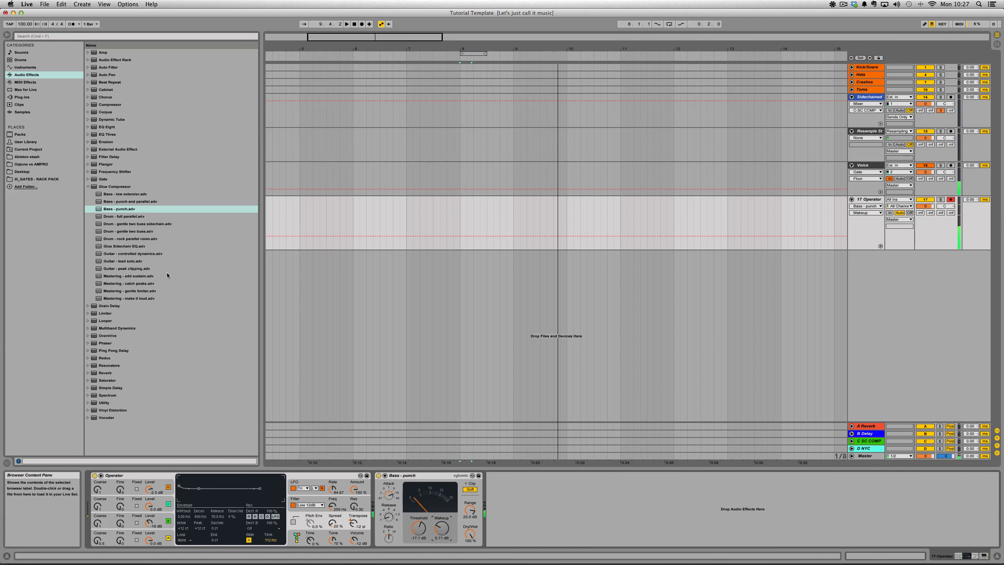
click(88, 187)
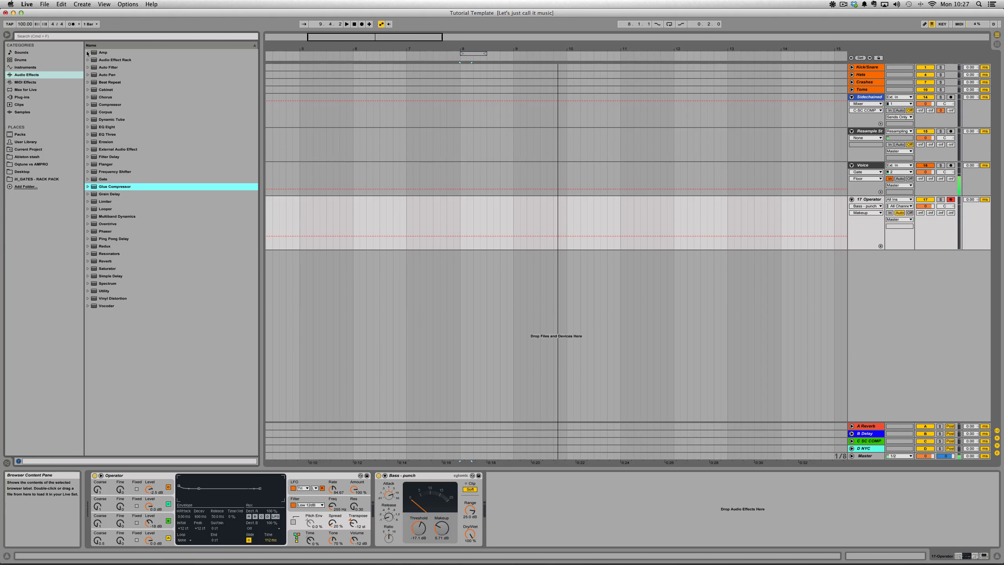
- Add an Amp after the compressor, audition its amp types, keep Blues and set the output to Dual
drag(87, 53, 565, 504)
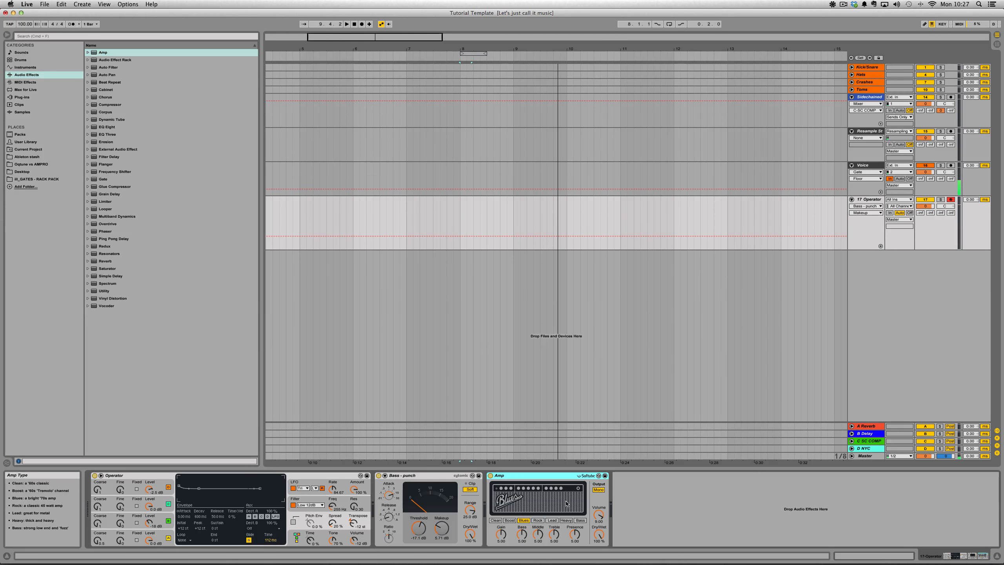
click(541, 520)
click(552, 521)
click(580, 520)
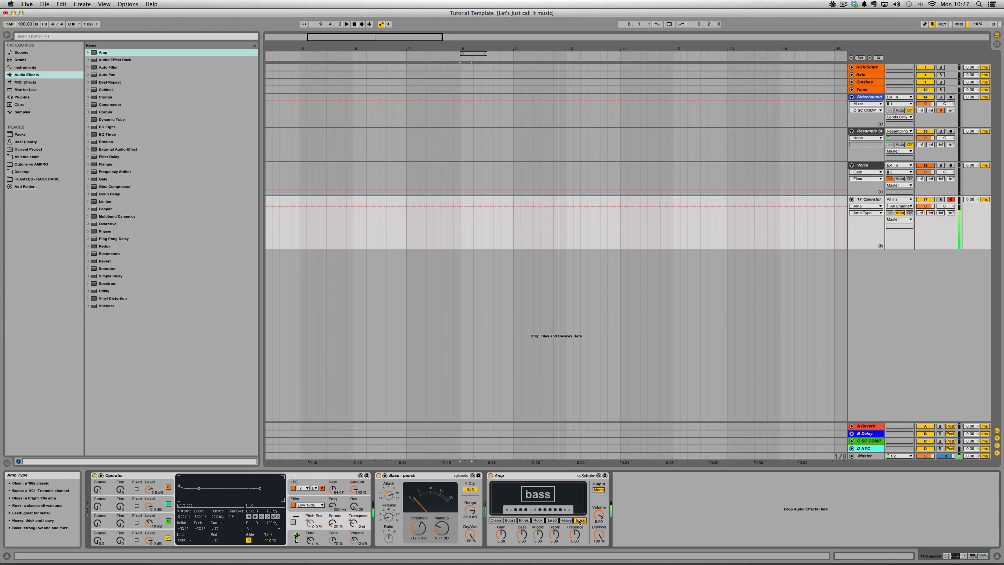
click(510, 520)
click(523, 520)
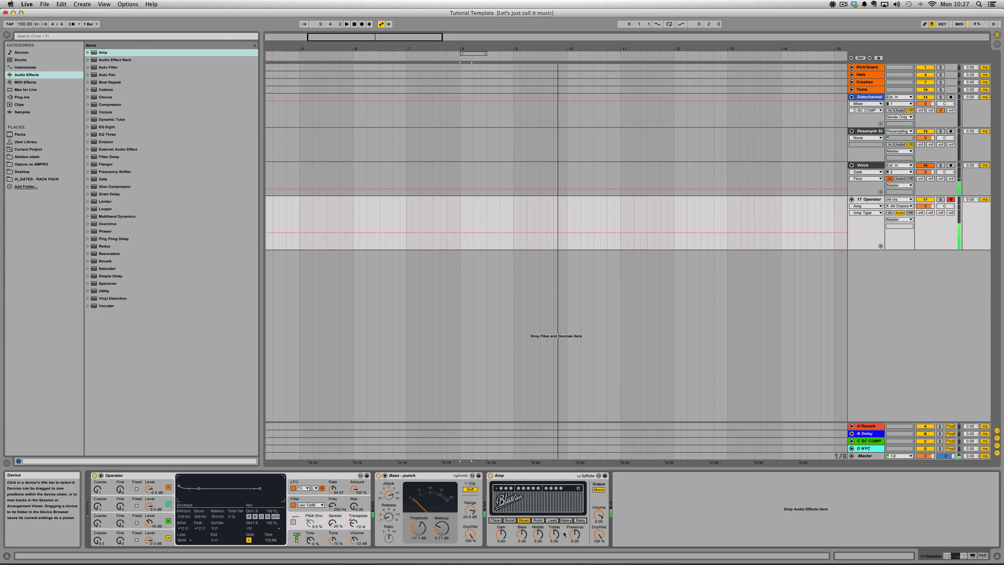
click(599, 490)
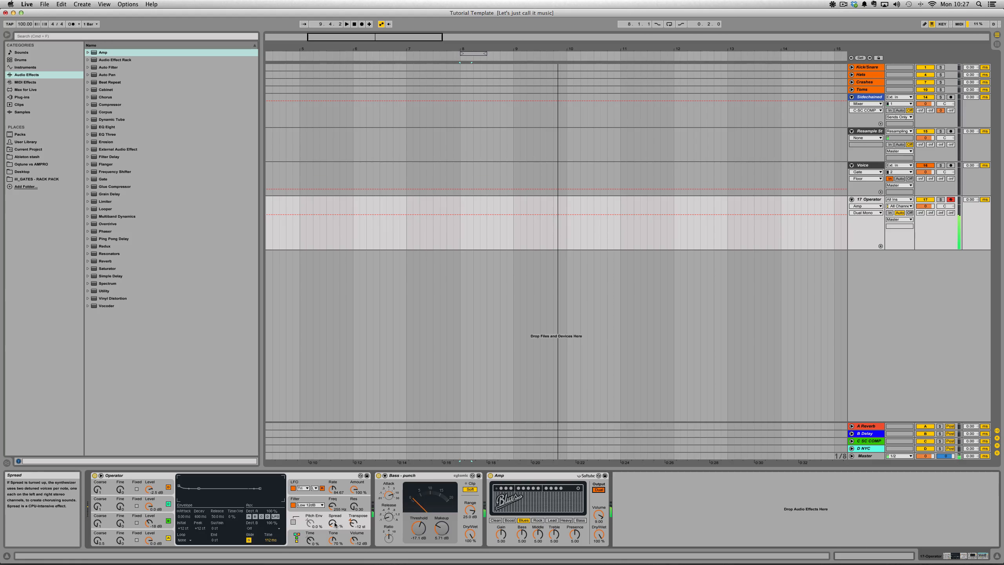
- Set Operator's spread to 13 % and the Amp to about 4.29 bass, 4.29 treble, 3.25 presence and 60.3 % dry/wet
drag(333, 522, 333, 529)
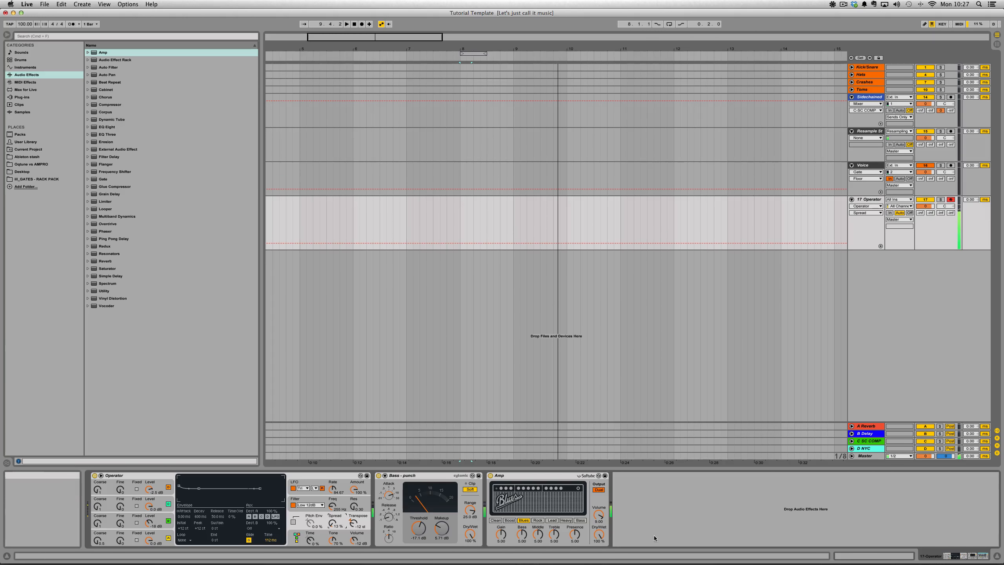
mouse_move(599, 534)
mouse_down()
mouse_move(599, 554)
mouse_move(599, 538)
mouse_up()
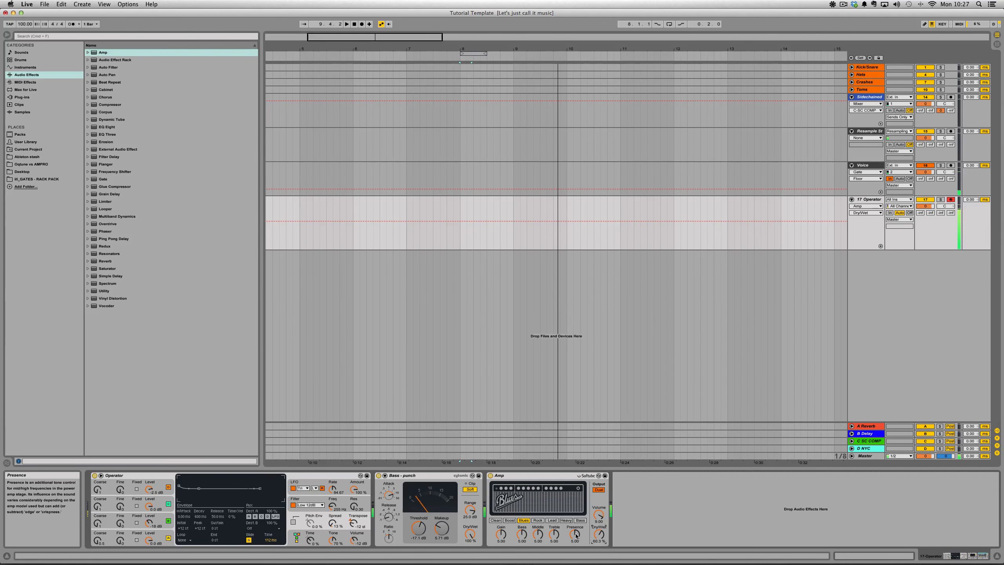
drag(521, 536, 522, 539)
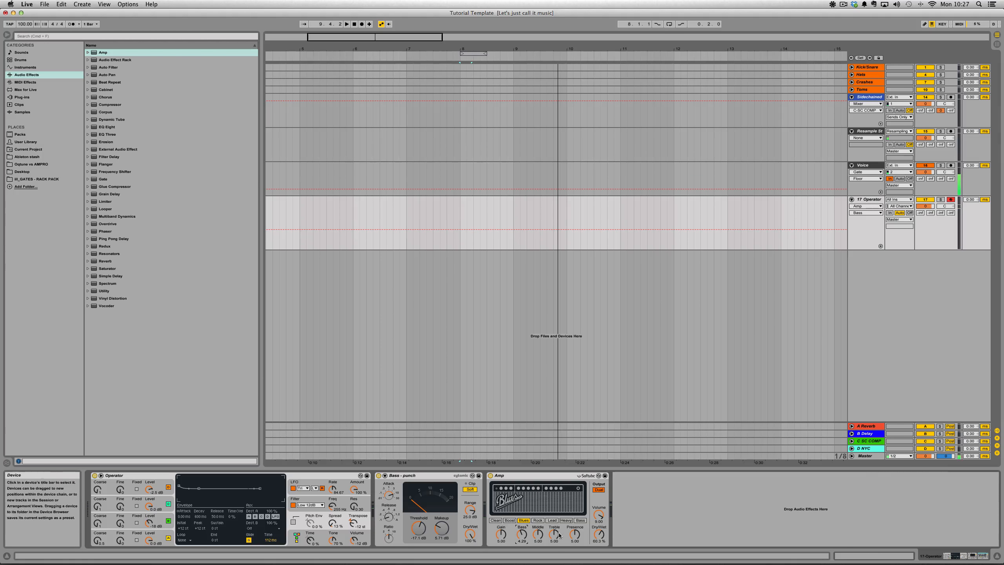
click(556, 529)
mouse_move(581, 528)
mouse_down()
mouse_move(575, 545)
mouse_move(575, 536)
mouse_up()
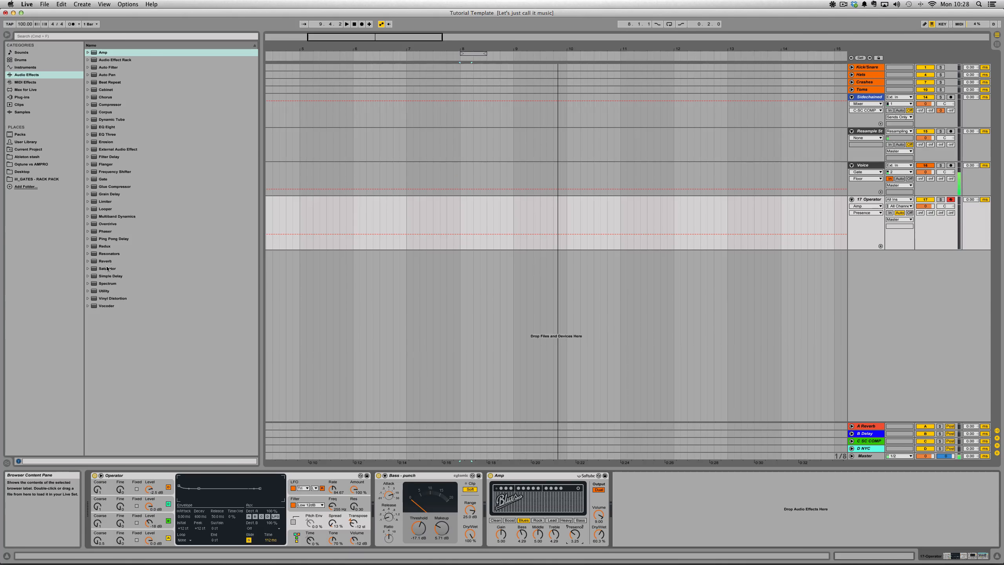
- Add a Saturator after the Amp with DC filter and Soft Clip on, Color off and drive at about 4.57 dB
drag(107, 268, 715, 507)
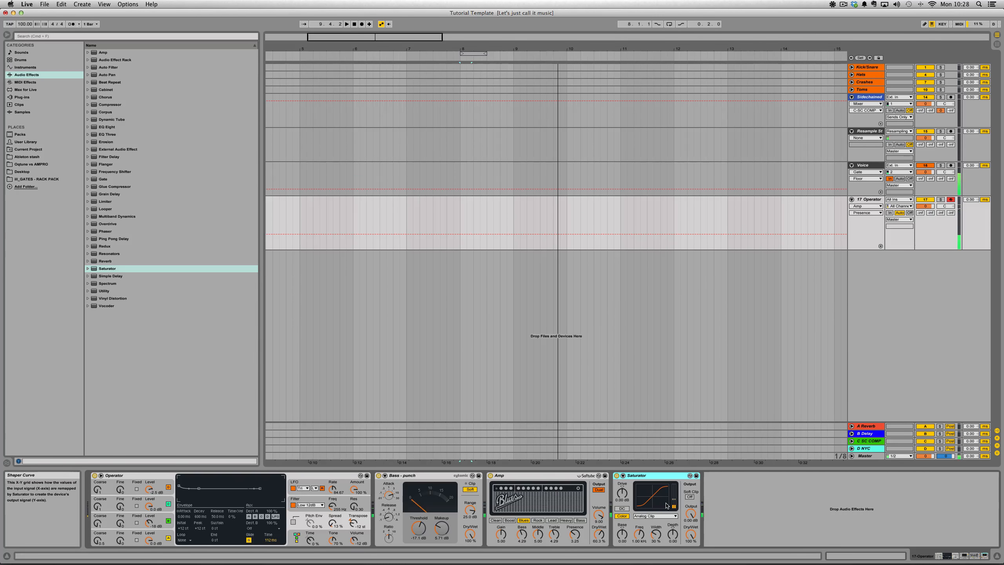
click(621, 509)
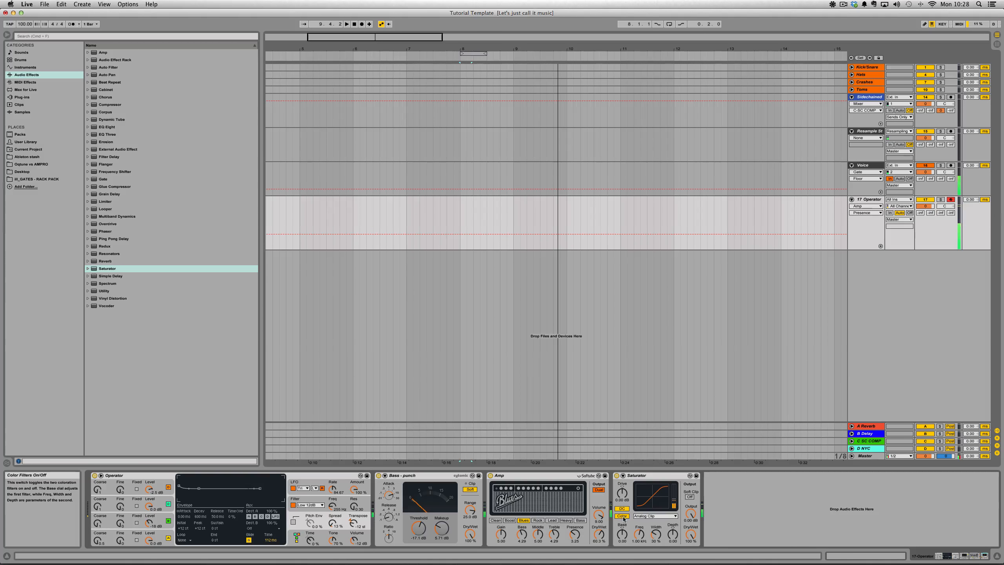
click(621, 515)
drag(622, 493, 622, 483)
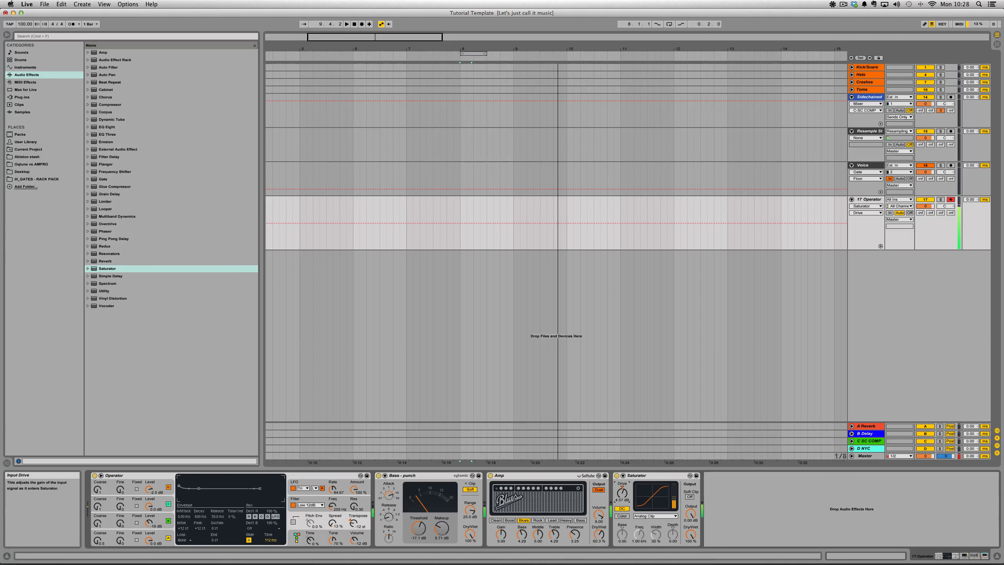
click(692, 496)
- Compare the Saturator's Analog Clip, Soft Sine and Sinoid Fold curves and settle on Sinoid Fold
click(655, 516)
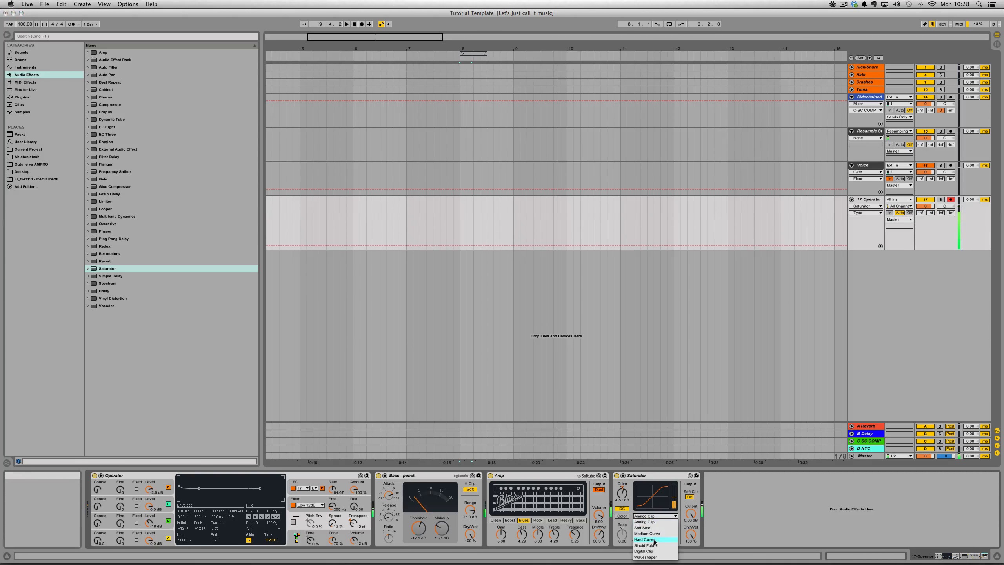
click(652, 546)
click(655, 516)
click(652, 527)
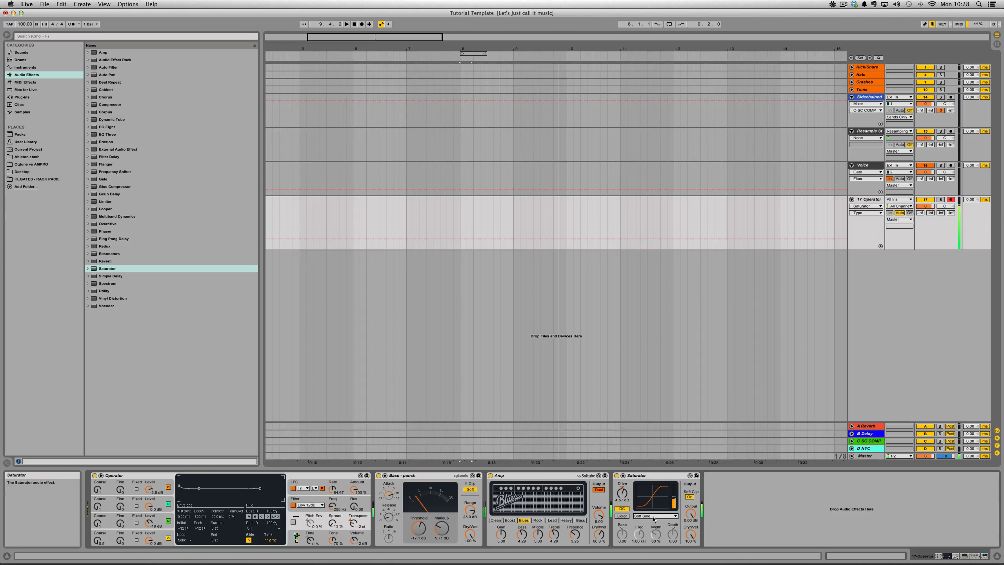
scroll(655, 515, down, 3)
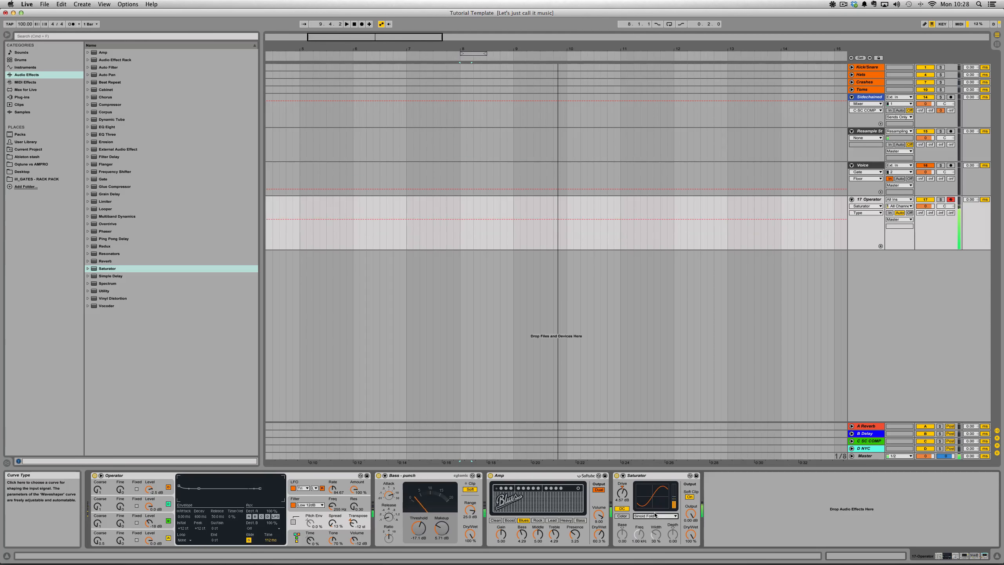
click(653, 515)
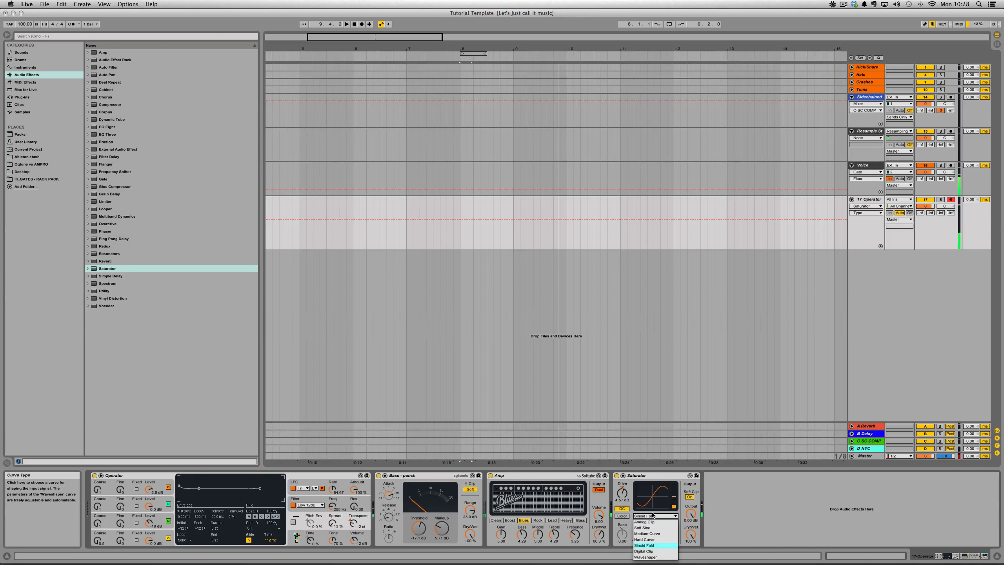
click(653, 521)
click(653, 516)
click(653, 528)
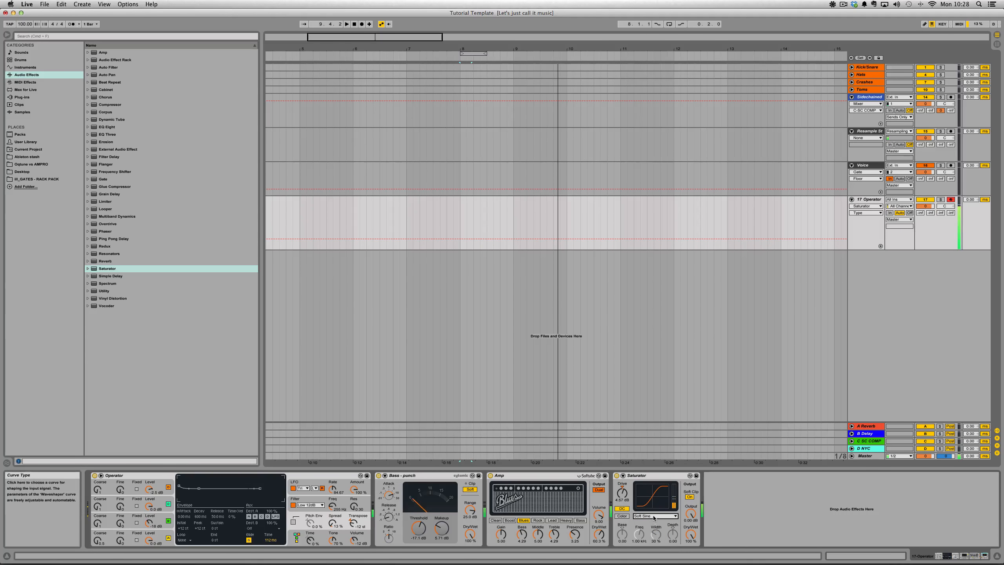
click(653, 516)
click(647, 545)
click(654, 517)
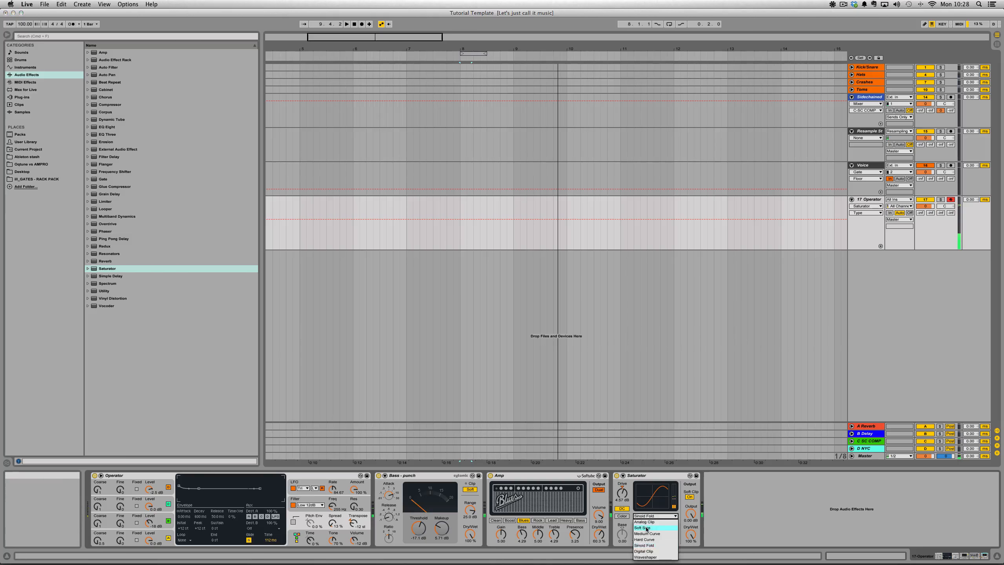
click(646, 529)
click(654, 516)
click(652, 522)
click(653, 516)
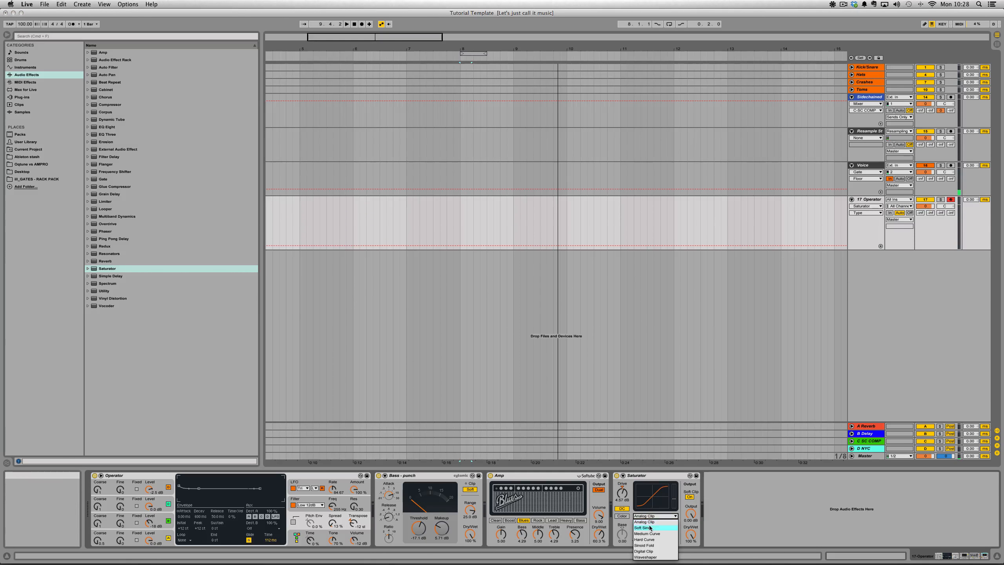
click(650, 527)
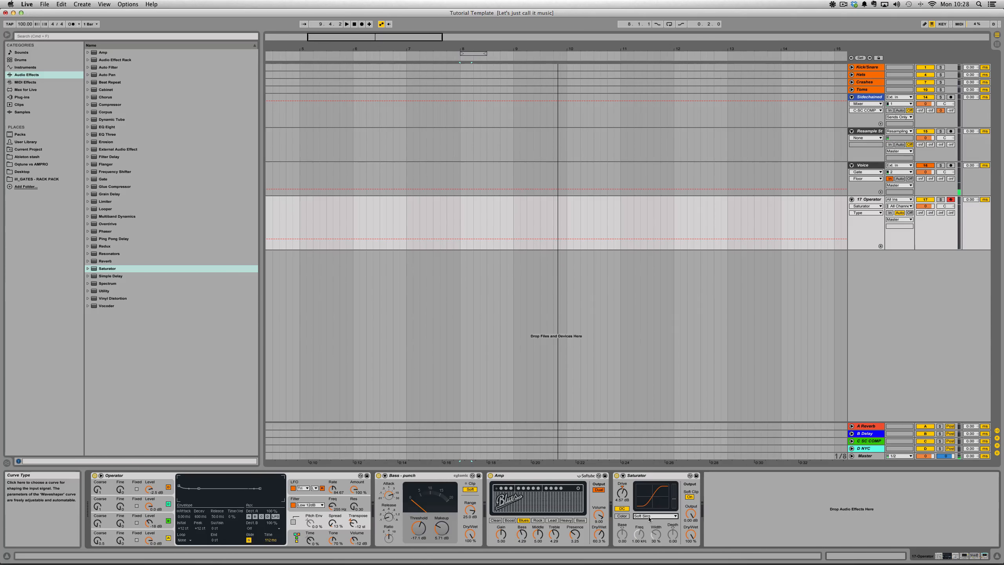
click(648, 519)
click(649, 542)
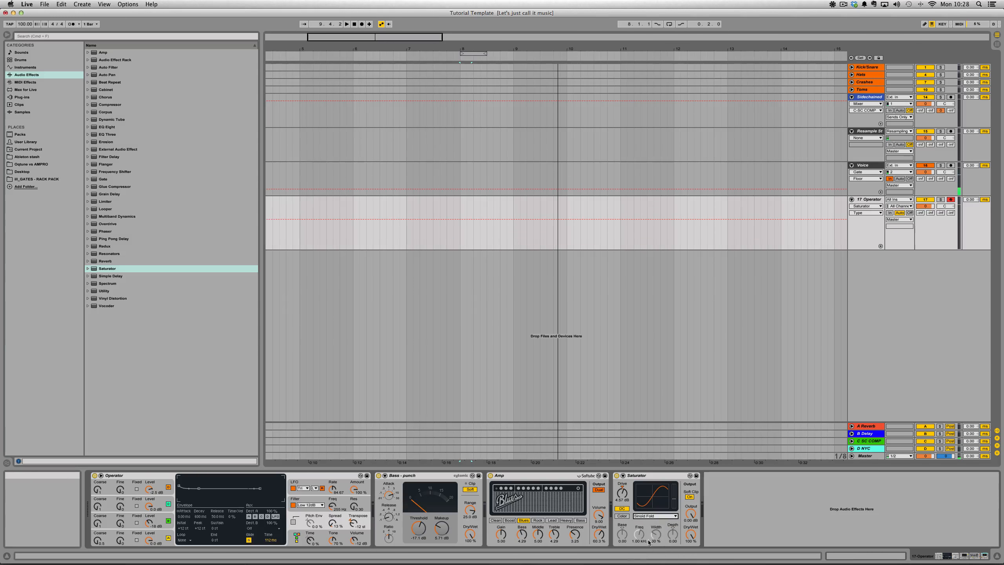
- Enable the Saturator's Color filters, set frequency to about 784 Hz and width to 27 %, adjust depth, and compare them off and on
click(622, 516)
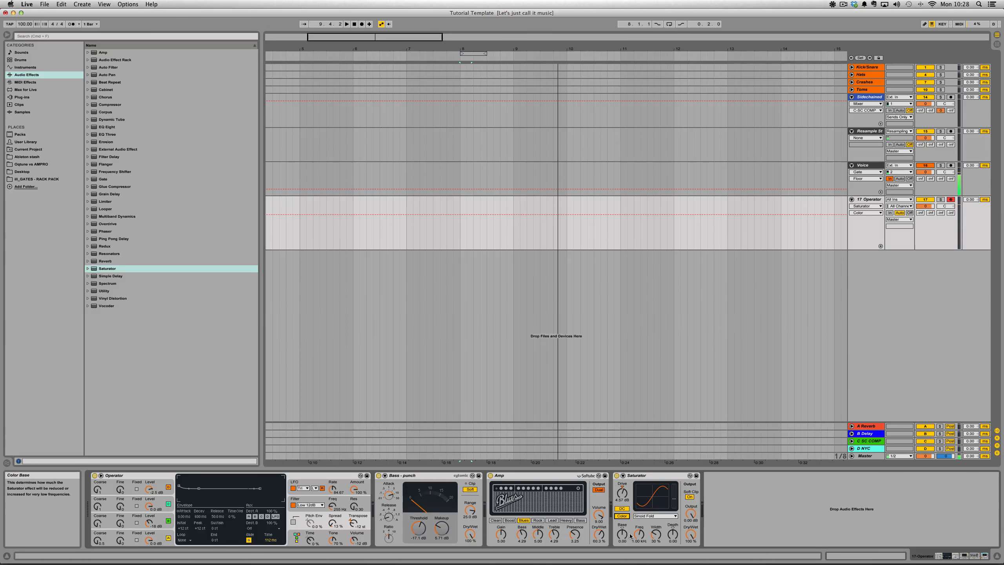
mouse_move(644, 535)
mouse_down()
mouse_move(673, 515)
mouse_move(656, 533)
mouse_move(656, 480)
mouse_move(656, 556)
mouse_move(656, 540)
mouse_move(673, 540)
mouse_move(639, 539)
mouse_up()
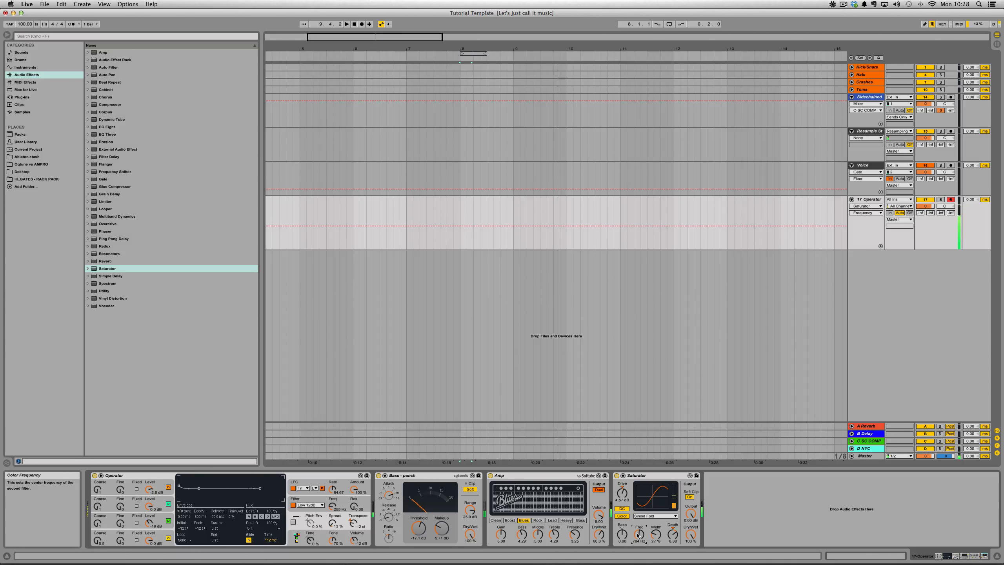
click(624, 517)
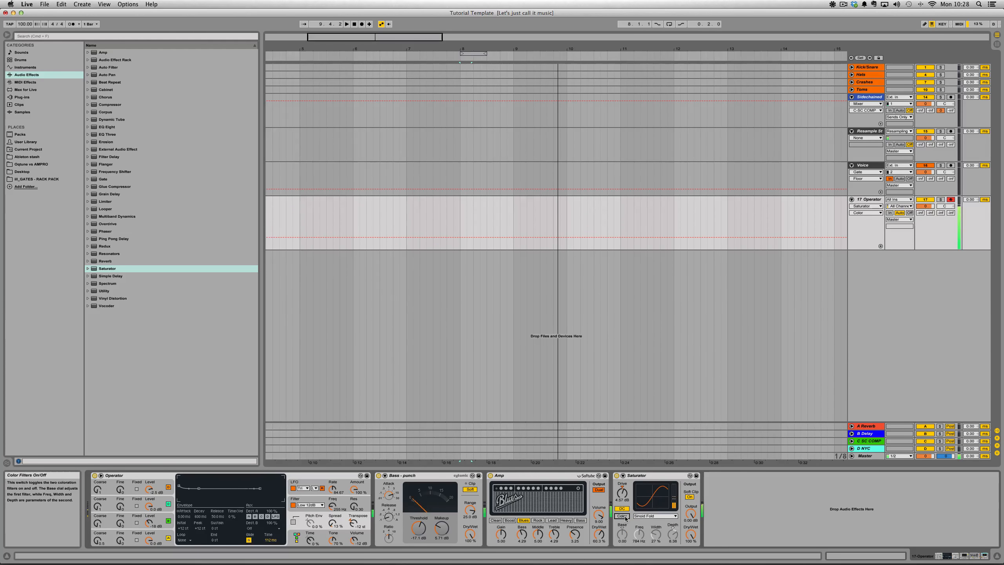
click(625, 518)
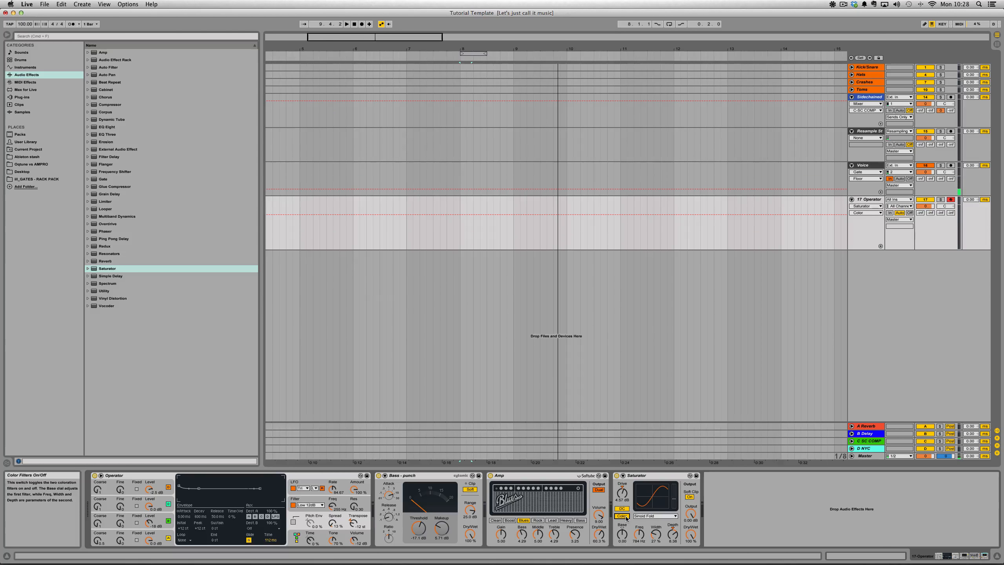
- Add a Reverb after the Saturator and set its quality to High
drag(641, 530, 641, 529)
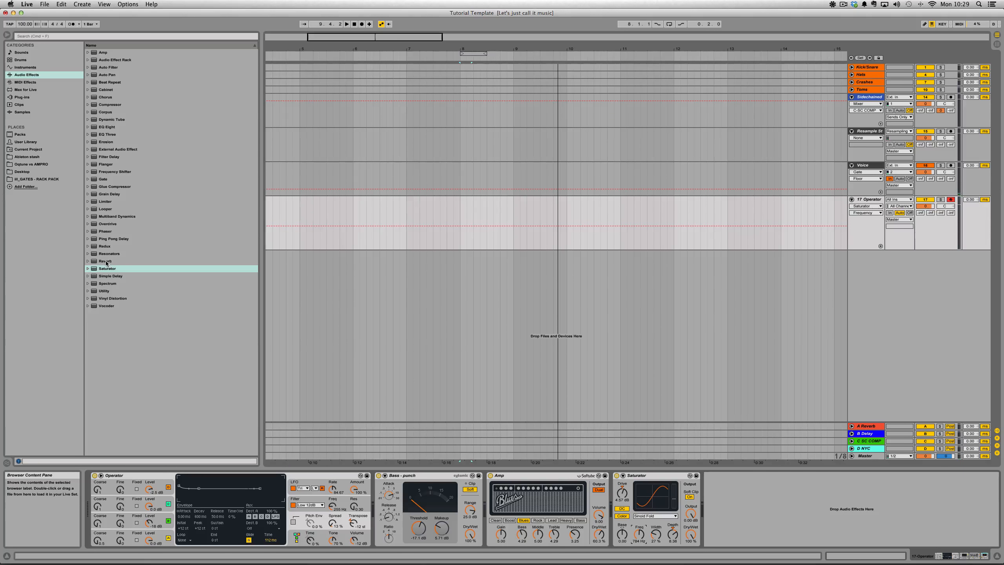
drag(106, 262, 747, 514)
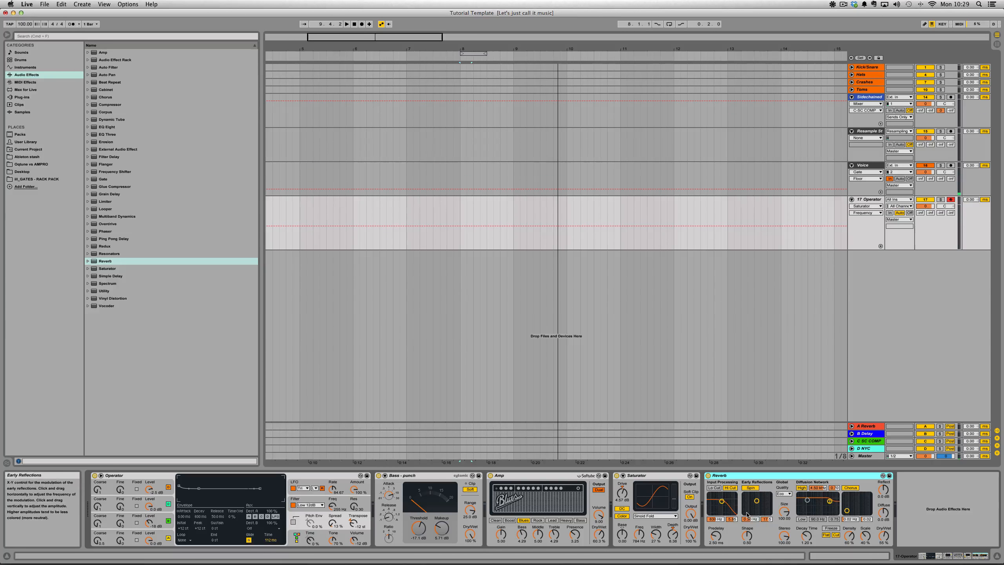
click(784, 493)
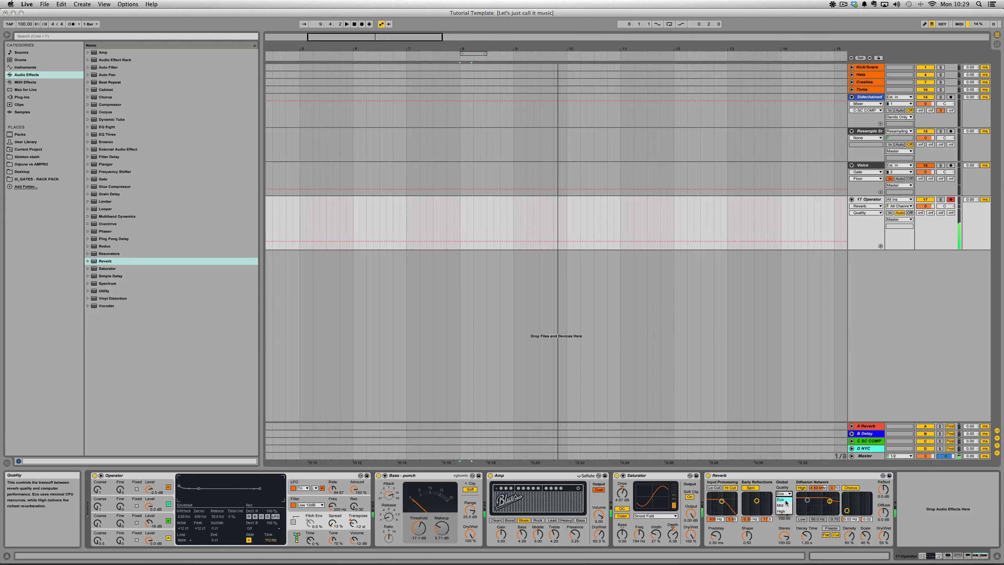
click(782, 511)
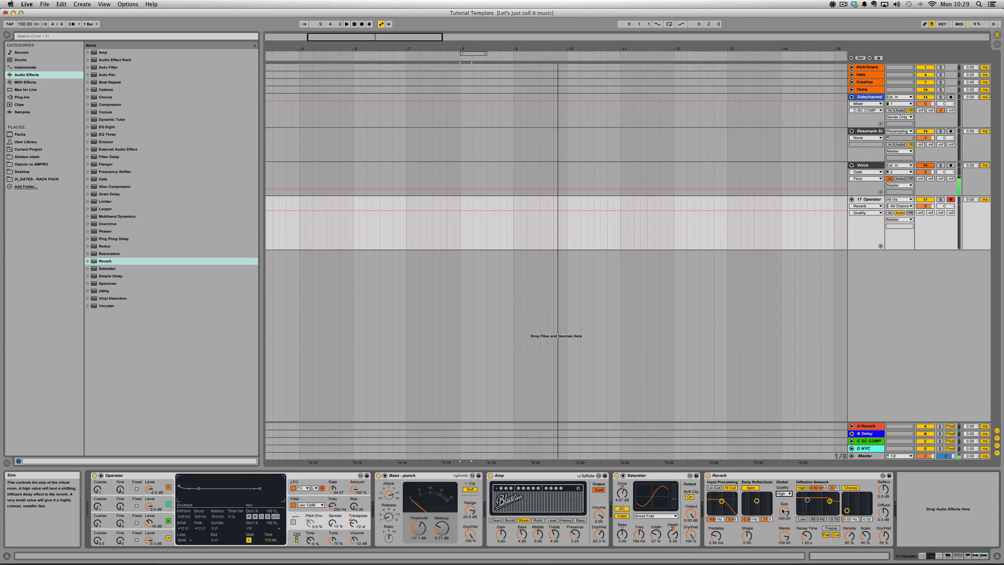
- Set the Reverb's size to about 2.01, shorten its decay time, lower its dry/wet, and compare the effect off and on
drag(782, 511, 806, 542)
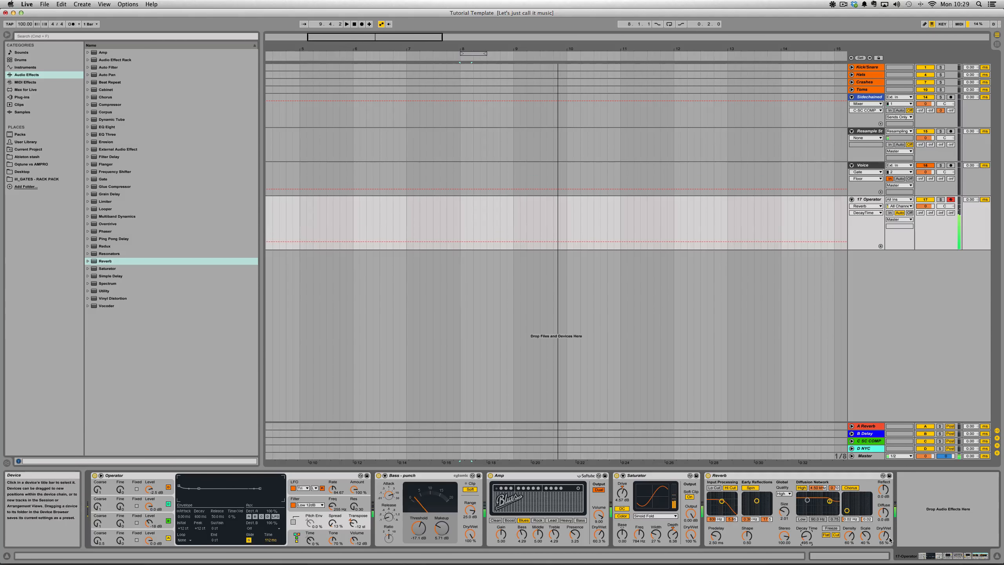
drag(883, 535, 884, 550)
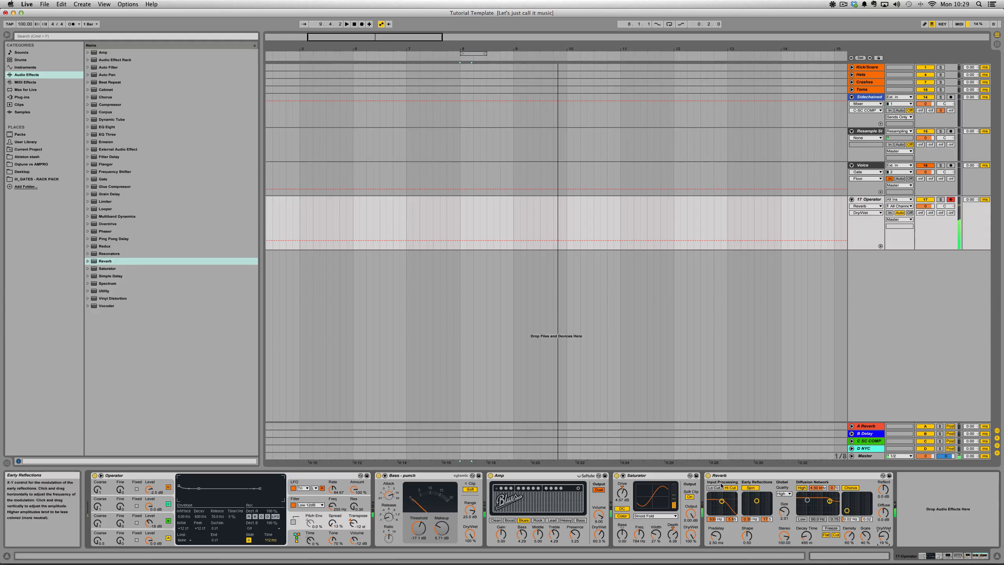
click(708, 476)
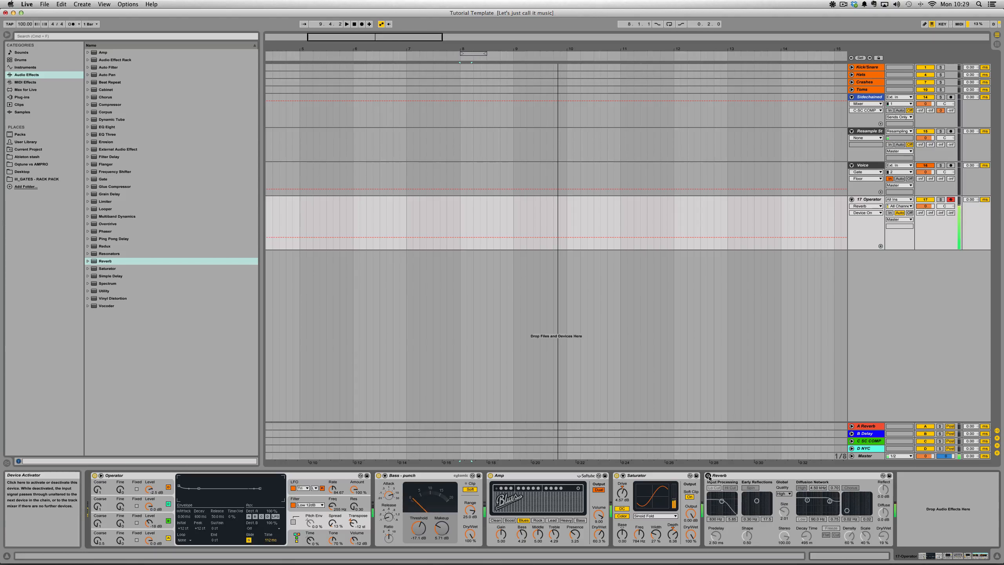
click(708, 476)
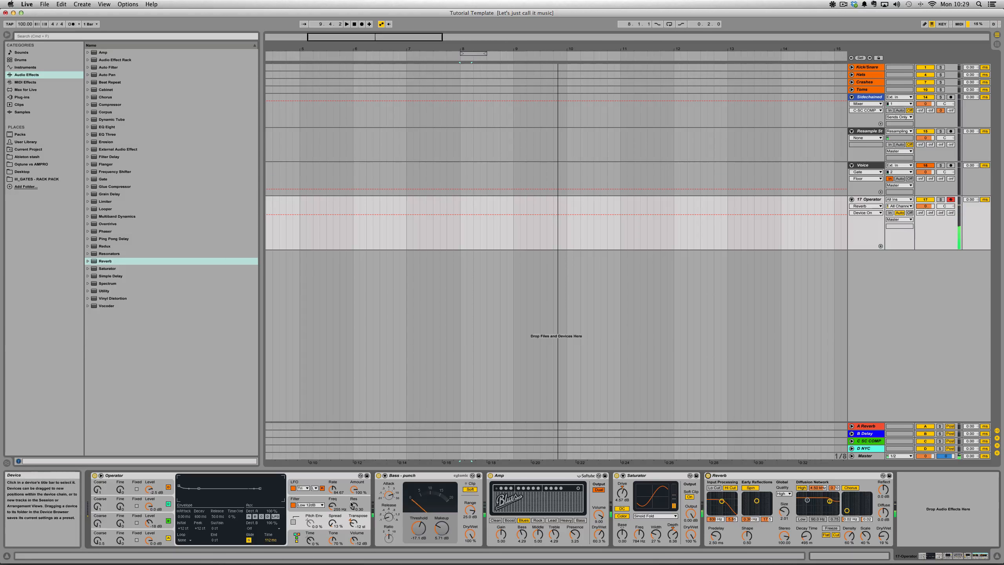
- Set Operator's filter frequency key tracking to 100 % and the filter cutoff to about 223 Hz
click(312, 508)
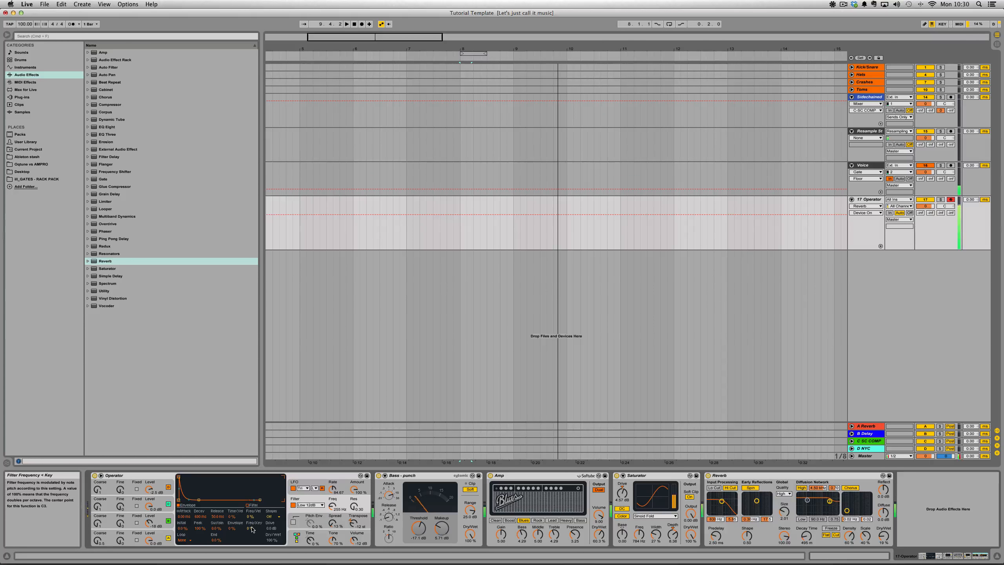
click(251, 528)
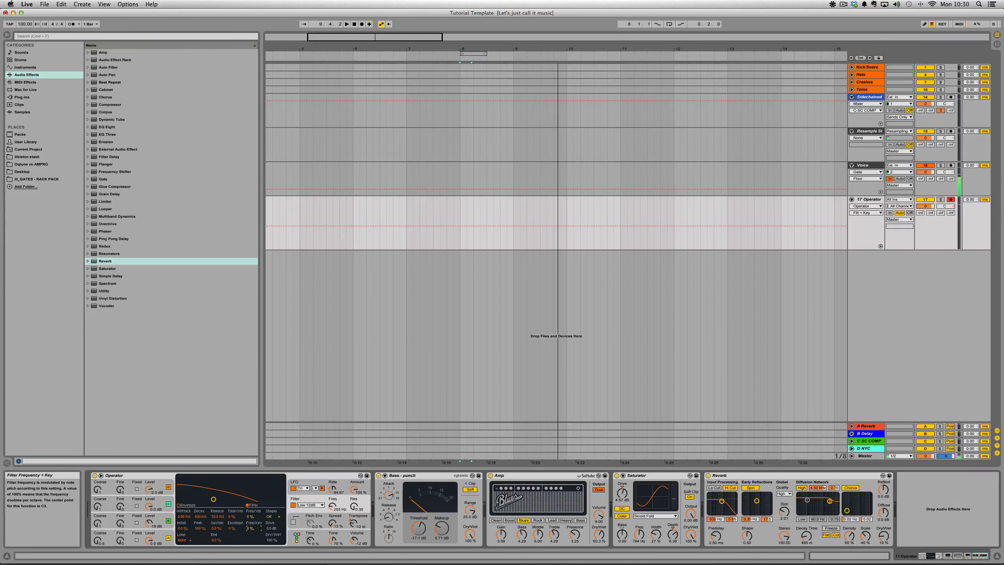
drag(250, 528, 251, 486)
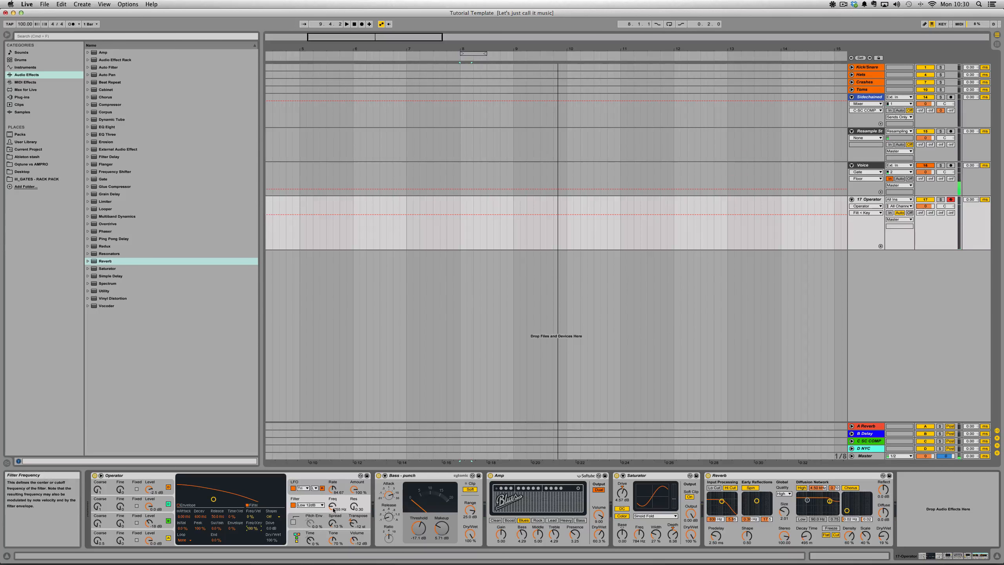
mouse_move(214, 499)
mouse_down()
mouse_move(240, 500)
mouse_move(209, 499)
mouse_up()
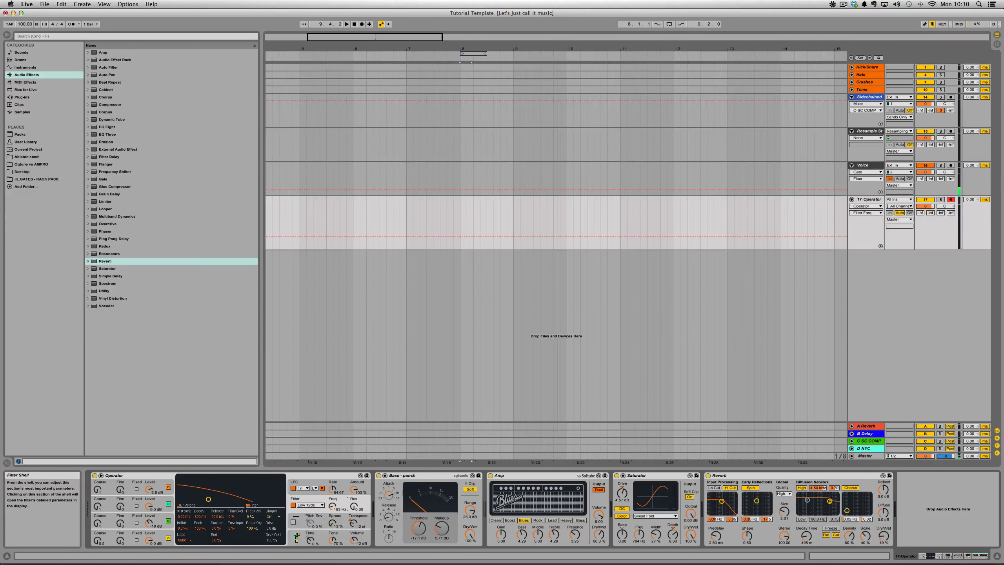
mouse_move(208, 500)
mouse_down()
mouse_move(239, 499)
mouse_move(211, 499)
mouse_up()
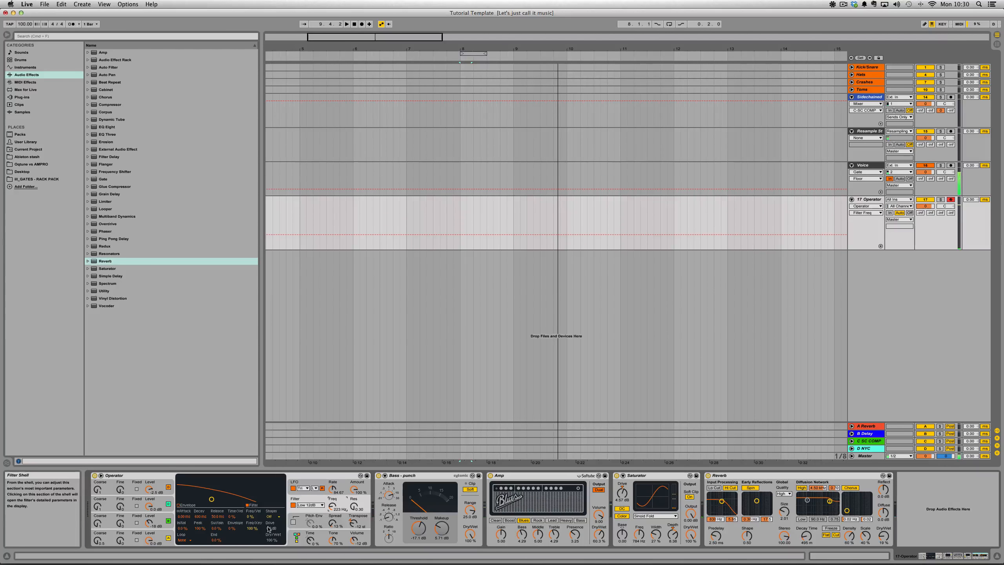
- Compare the filter with key tracking at 0 %, restore it to 100 %, and raise the cutoff to about 329 Hz
click(254, 529)
key(Delete)
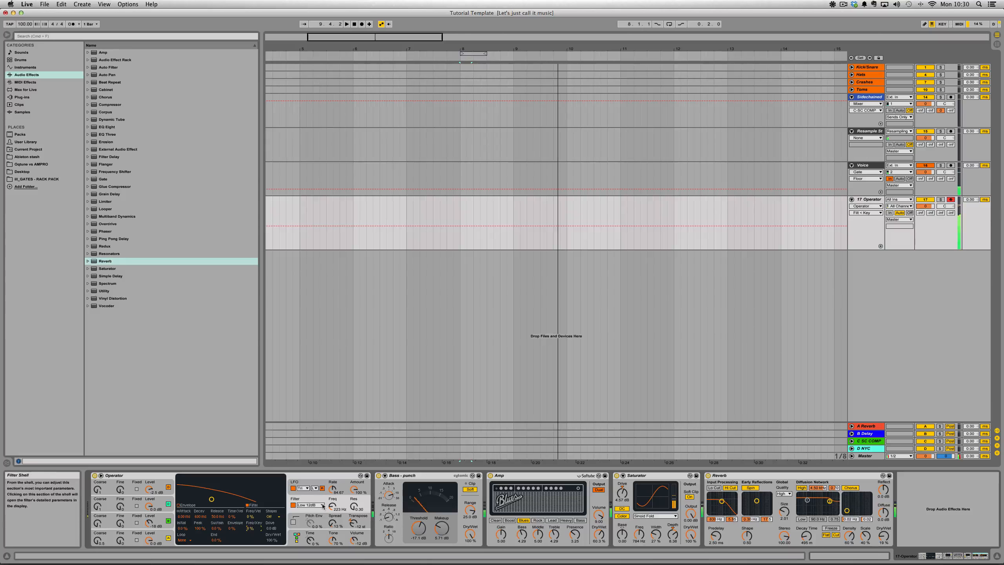
mouse_move(333, 507)
mouse_down()
mouse_move(332, 527)
mouse_move(331, 492)
mouse_up()
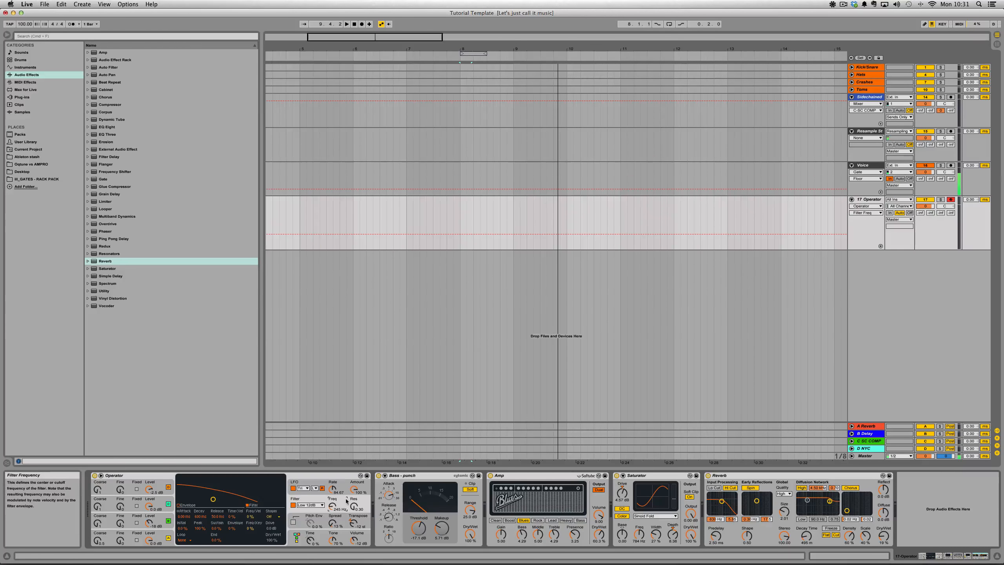
mouse_move(249, 530)
mouse_down()
mouse_move(249, 505)
mouse_move(252, 524)
mouse_up()
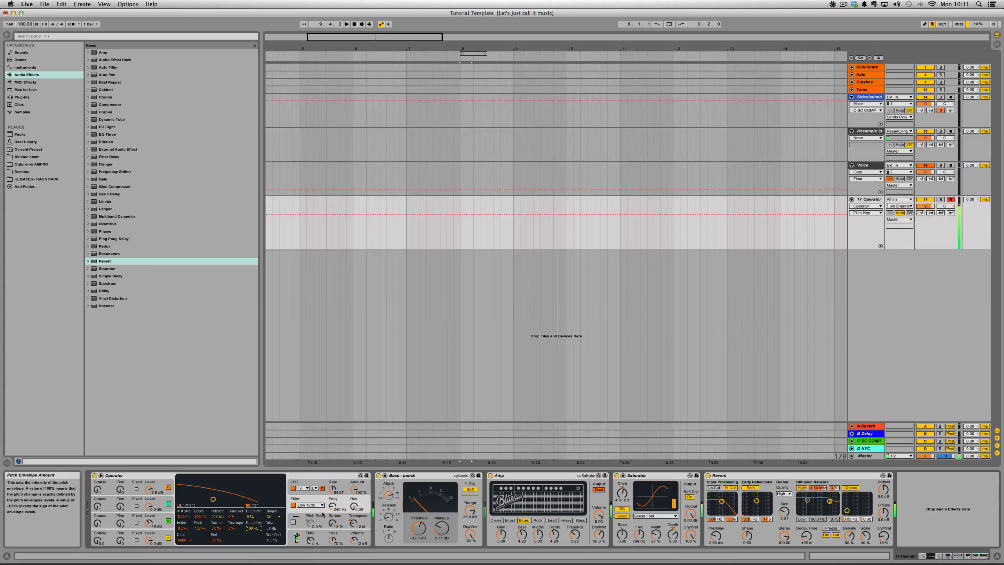
drag(334, 507, 334, 506)
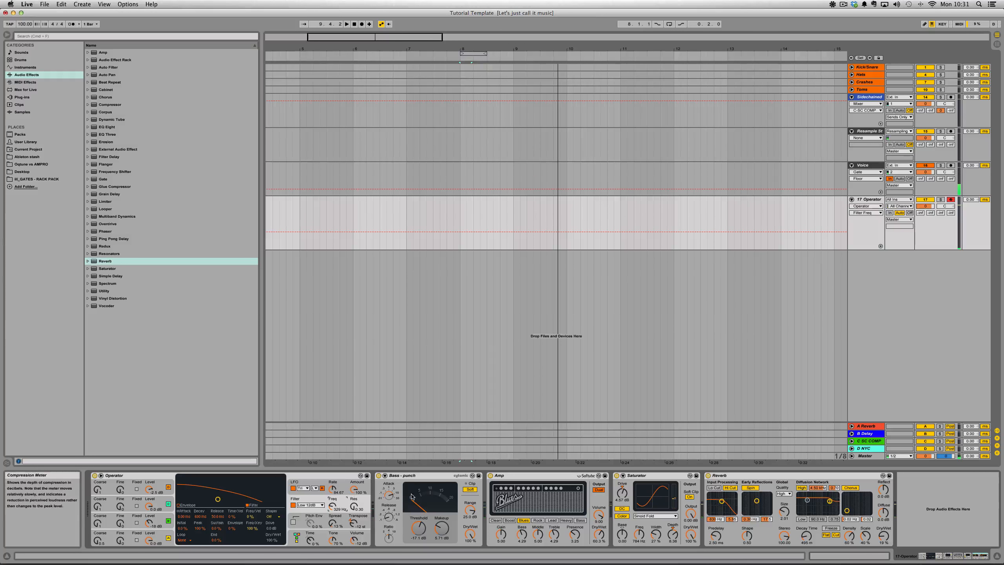
- Group all devices from Operator through Reverb into an Instrument Rack and show its macros and chain list
click(127, 475)
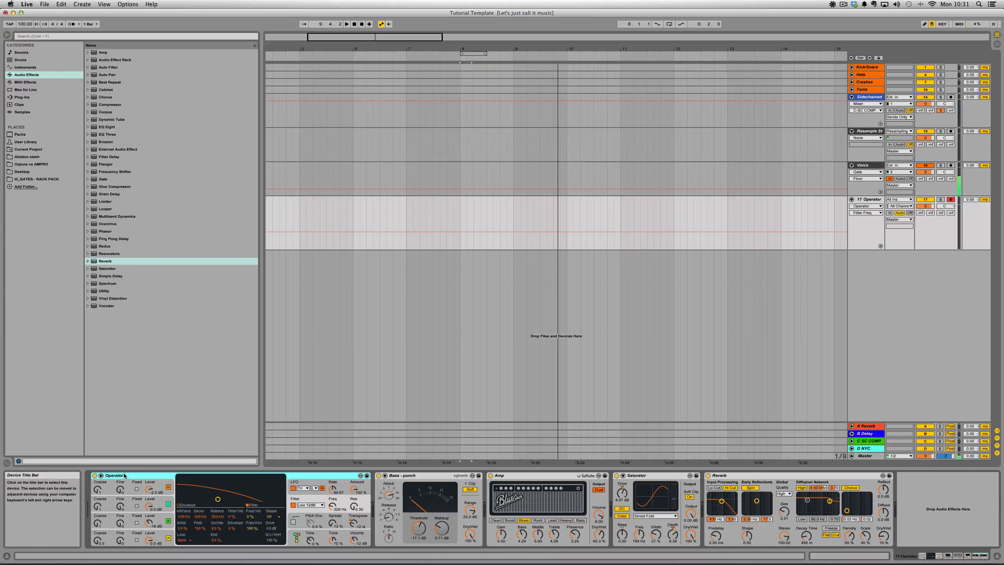
shift+click(720, 476)
key(super+g)
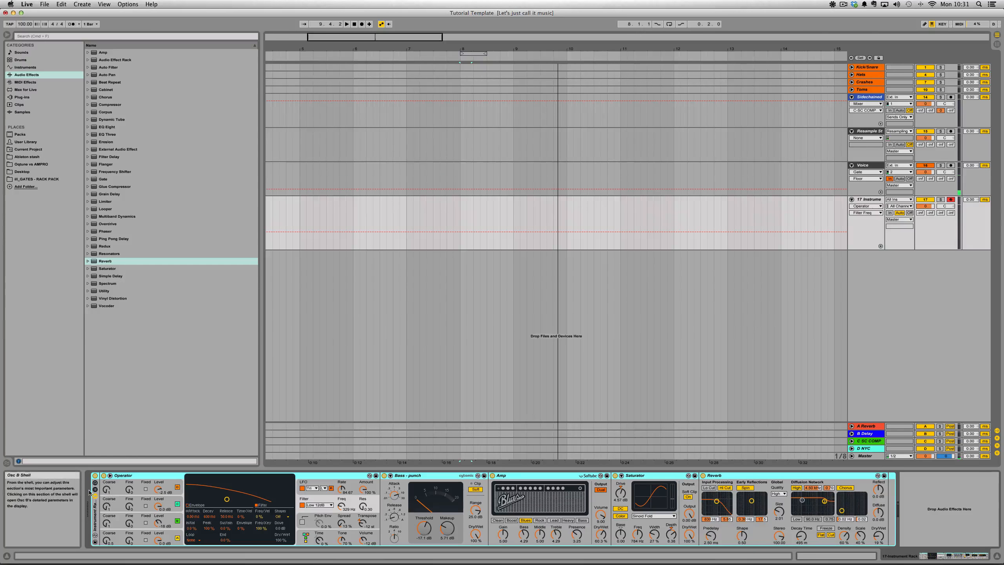
click(95, 483)
click(95, 489)
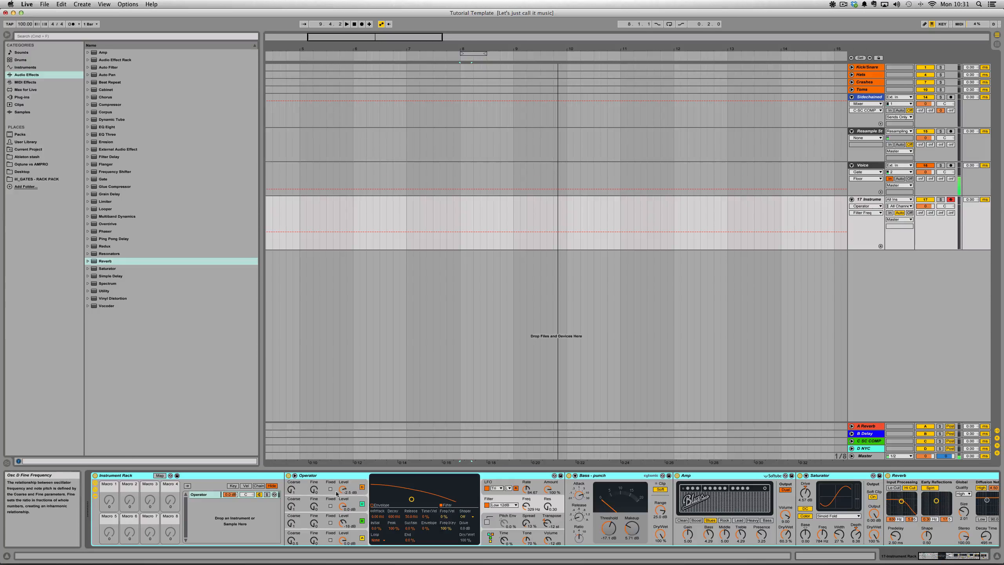
- Map Operator's LFO rate to Macro 1 of the Instrument Rack
right_click(527, 489)
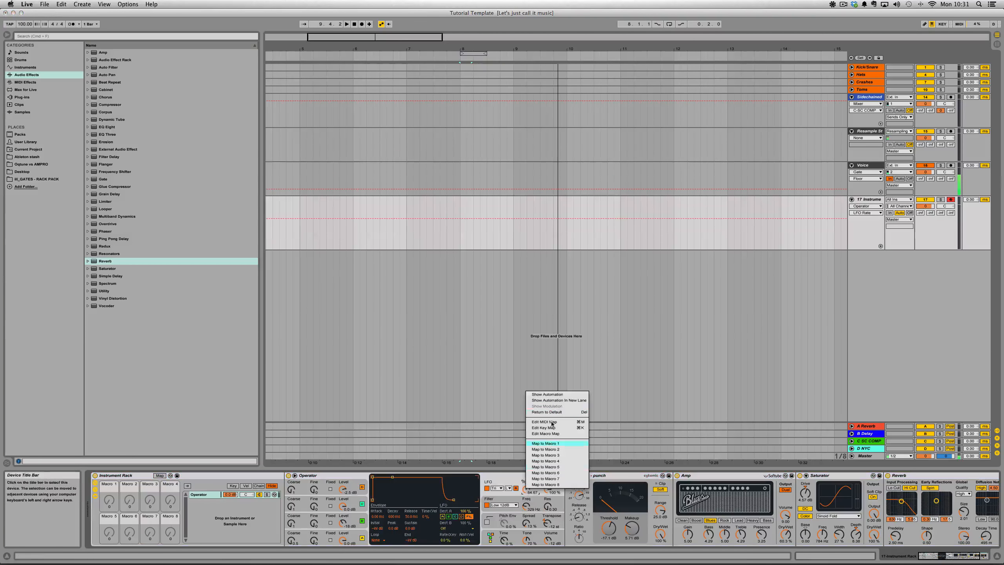
click(554, 443)
right_click(117, 499)
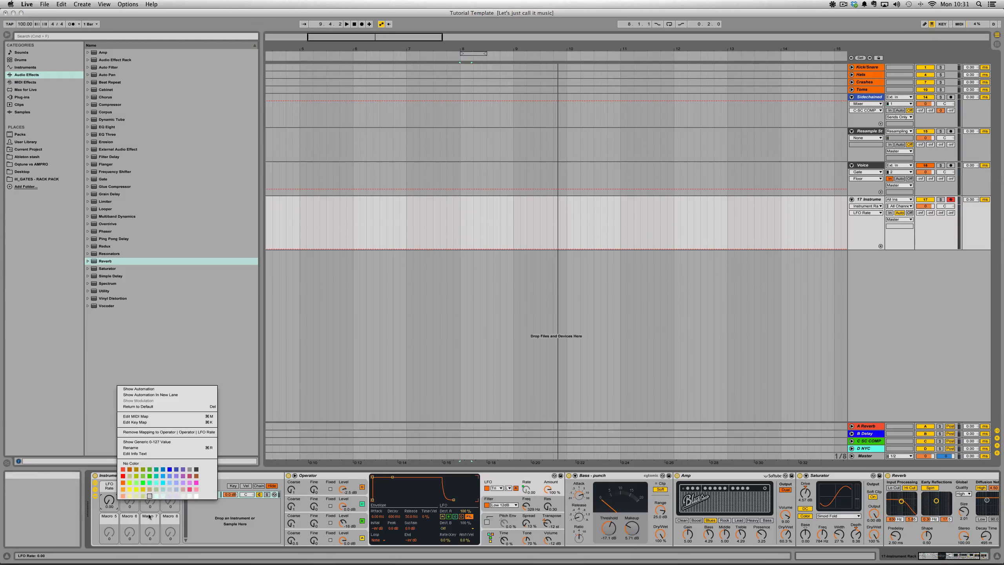
click(149, 517)
- Narrow the LFO Rate macro's range to a minimum of about 80.37 and a reduced maximum, and test the macro
click(159, 475)
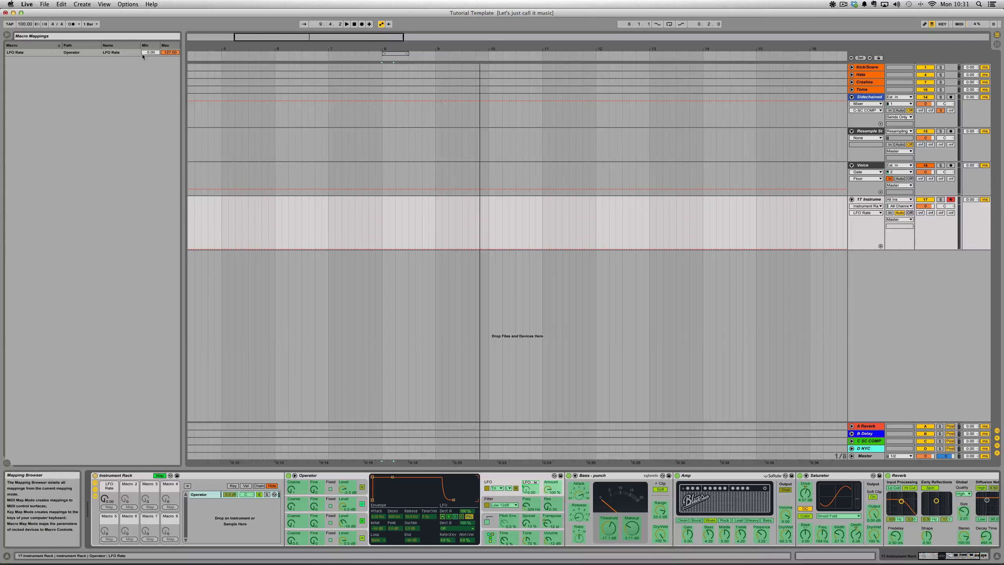
drag(143, 55, 170, 59)
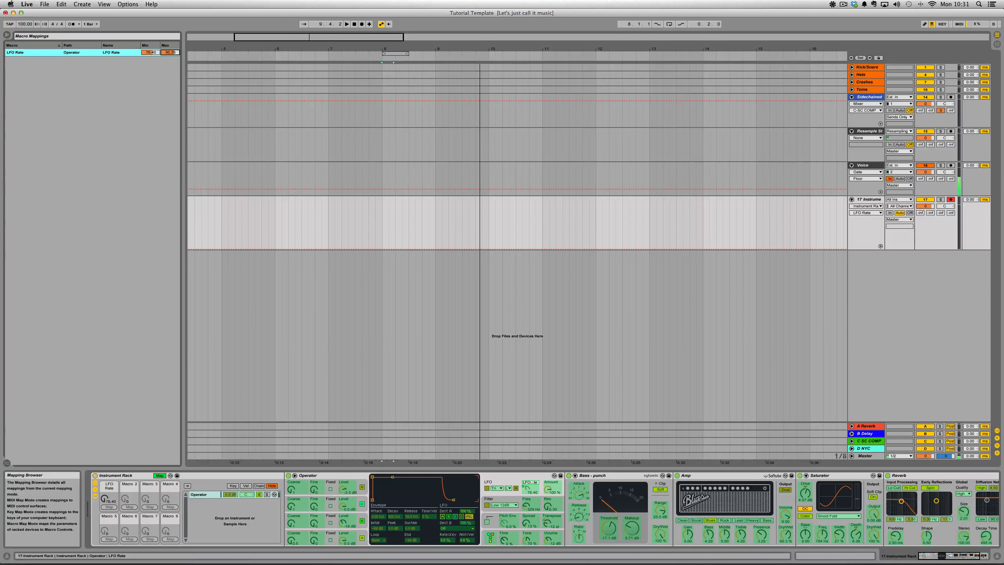
drag(157, 54, 156, 51)
click(165, 475)
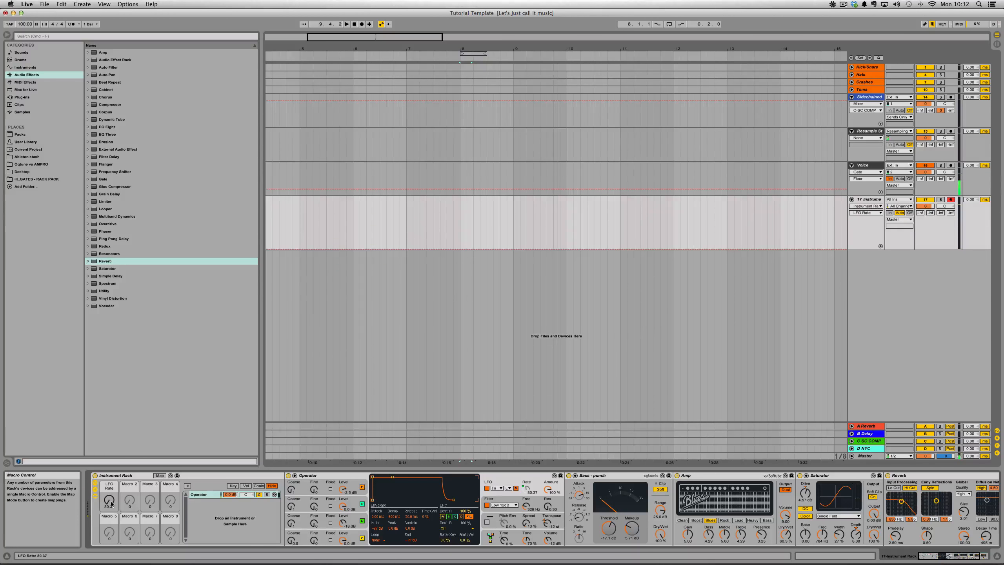
mouse_move(111, 503)
mouse_down()
mouse_move(111, 518)
mouse_move(111, 485)
mouse_move(117, 510)
mouse_up()
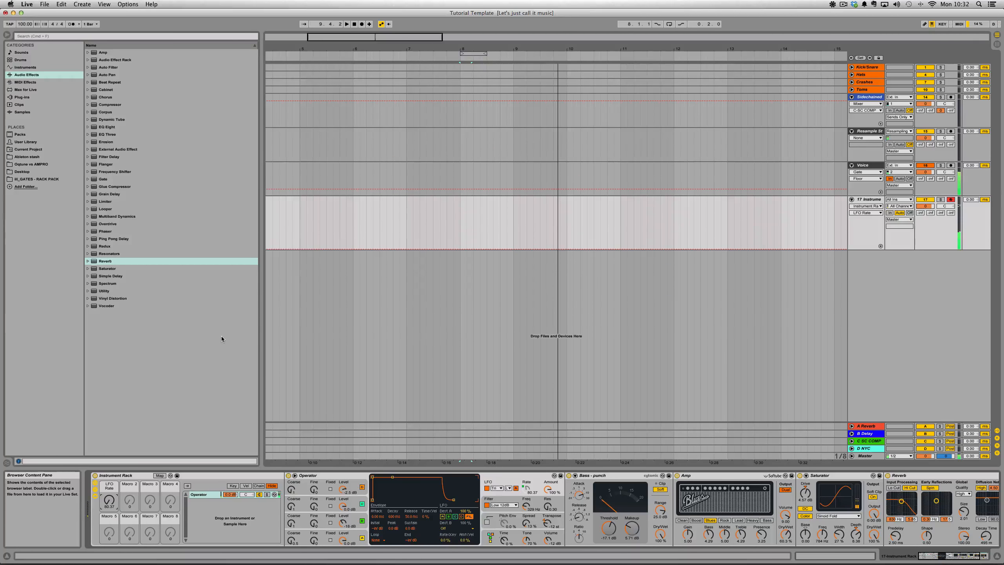
mouse_move(112, 505)
mouse_down()
mouse_move(112, 470)
mouse_move(112, 512)
mouse_move(112, 483)
mouse_move(110, 503)
mouse_up()
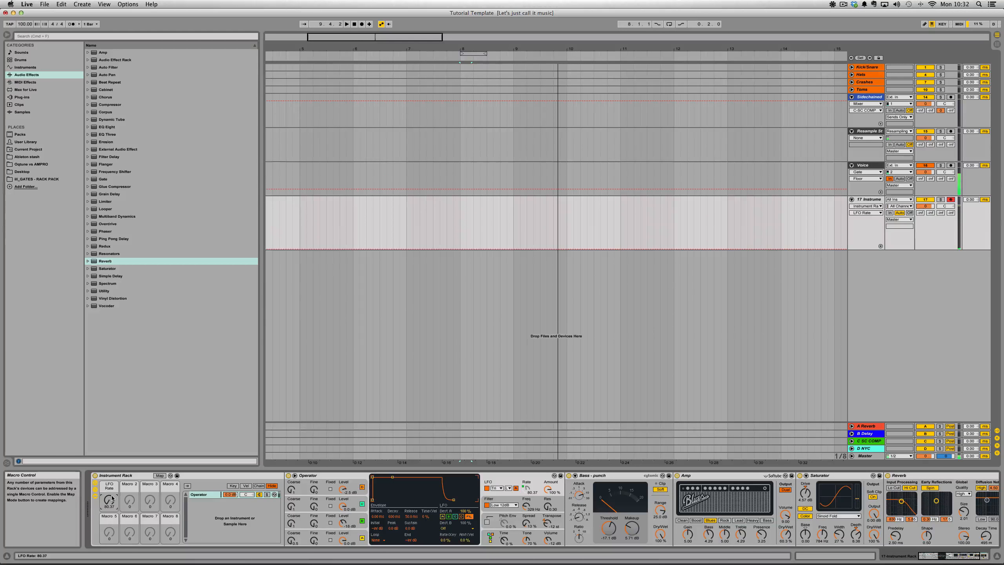
- Duplicate the Operator chain in the rack and delete the Amp, Saturator and Reverb from the copy
scroll(444, 523, right, 5)
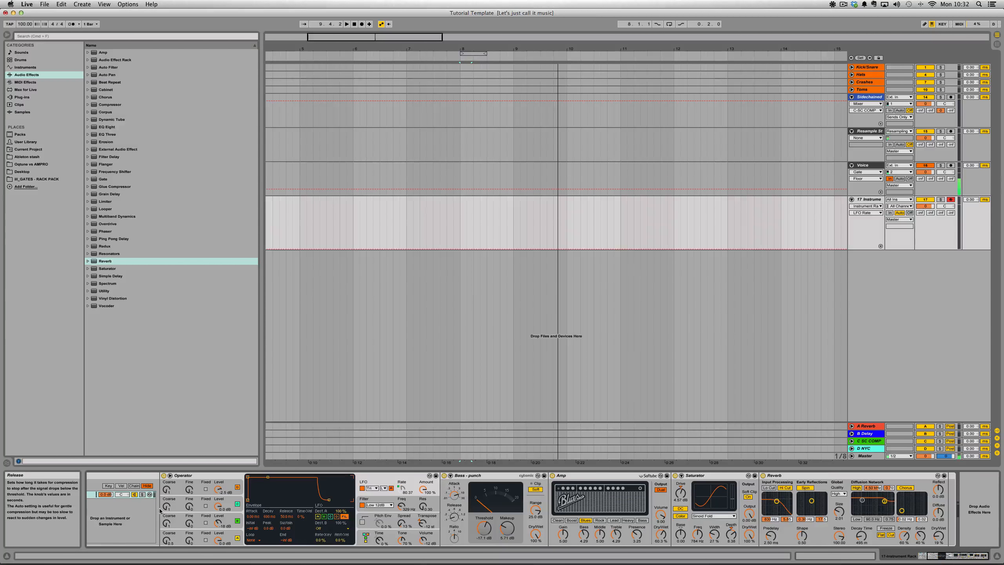
scroll(160, 510, left, 5)
key(super+d)
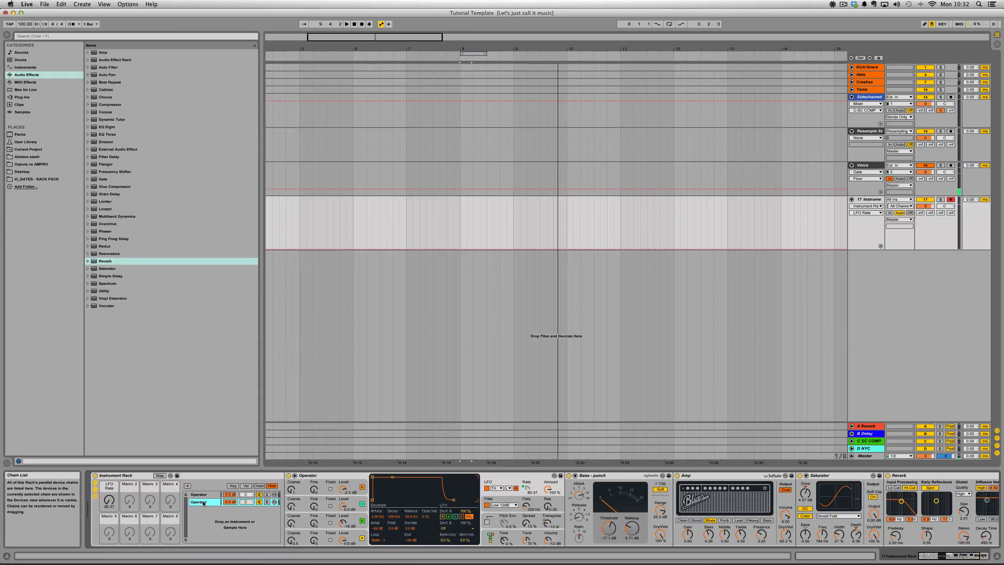
scroll(285, 501, right, 5)
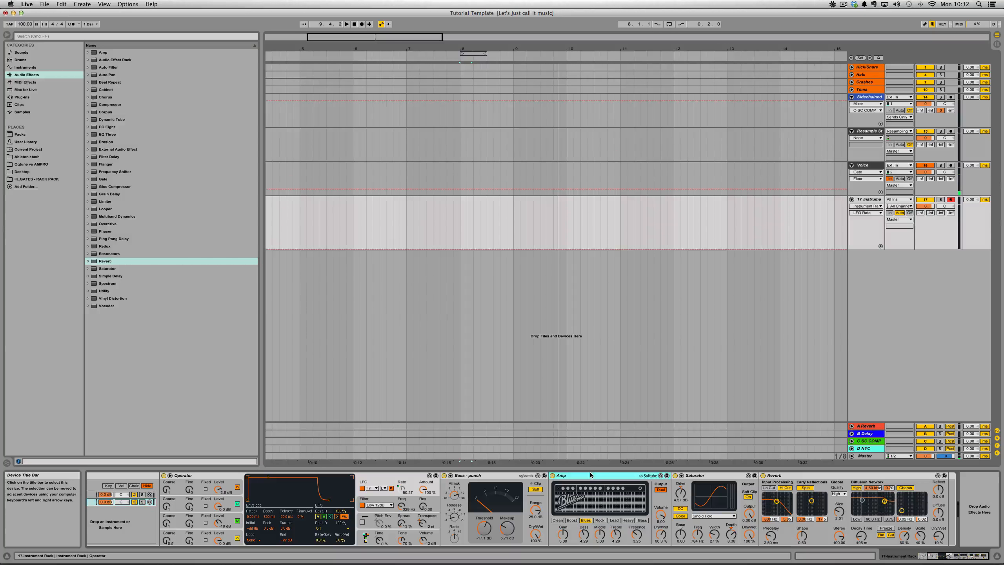
shift+click(827, 477)
key(Delete)
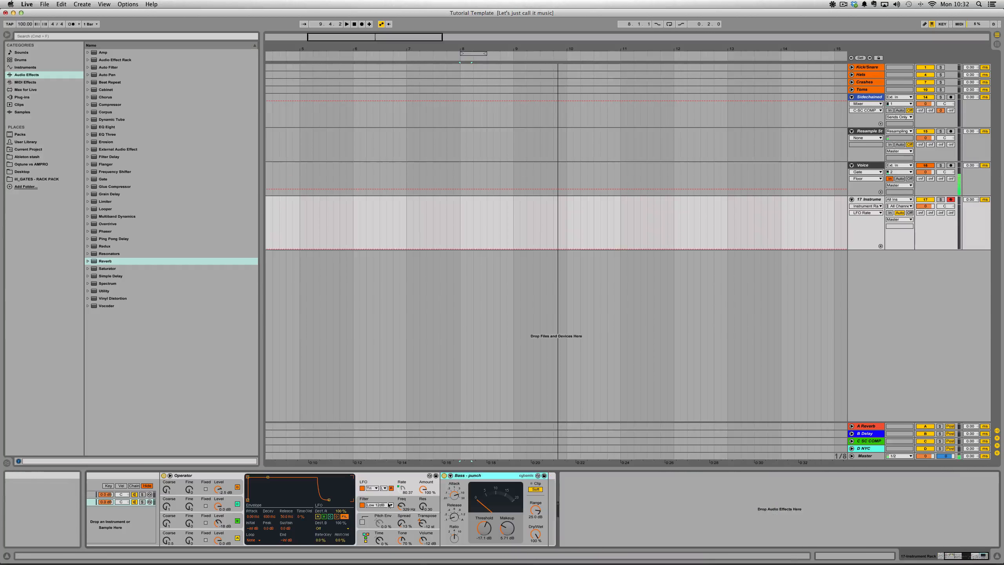
- Solo the duplicated chain and switch off oscillators B, C and D in its Operator
click(142, 501)
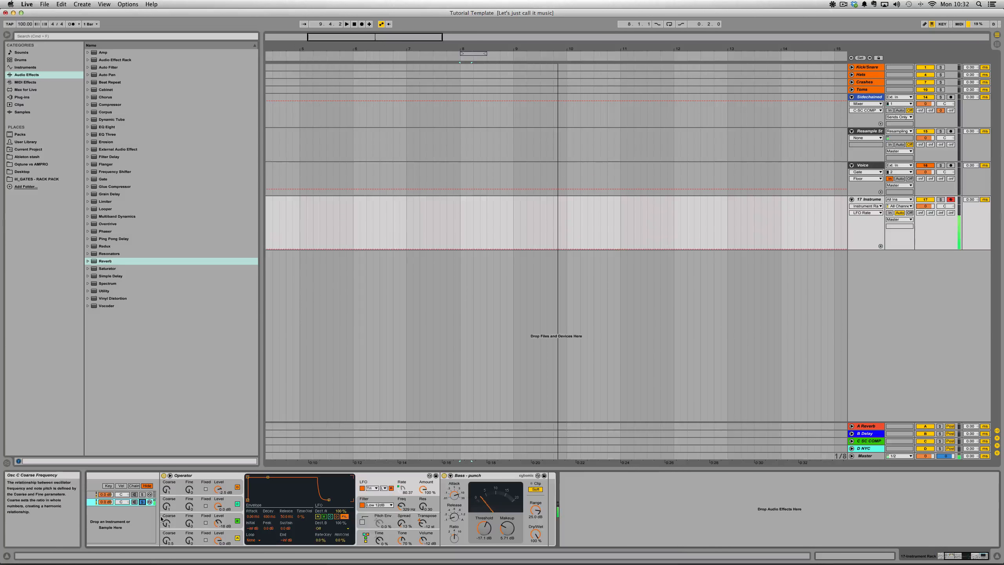
scroll(253, 506, left, 5)
click(362, 487)
click(362, 504)
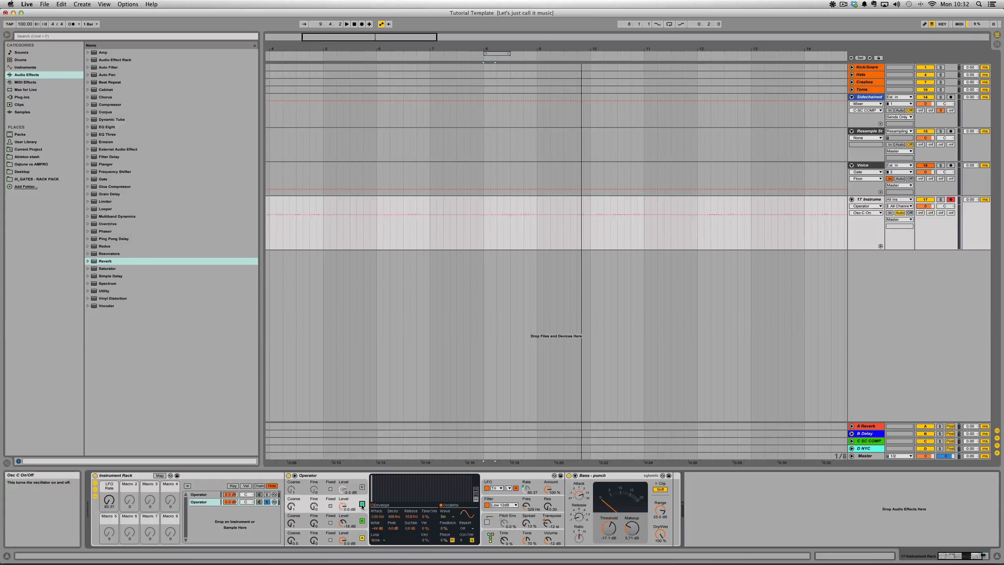
click(362, 521)
- Change the waveform of the duplicated chain's oscillator A to Sin
click(291, 540)
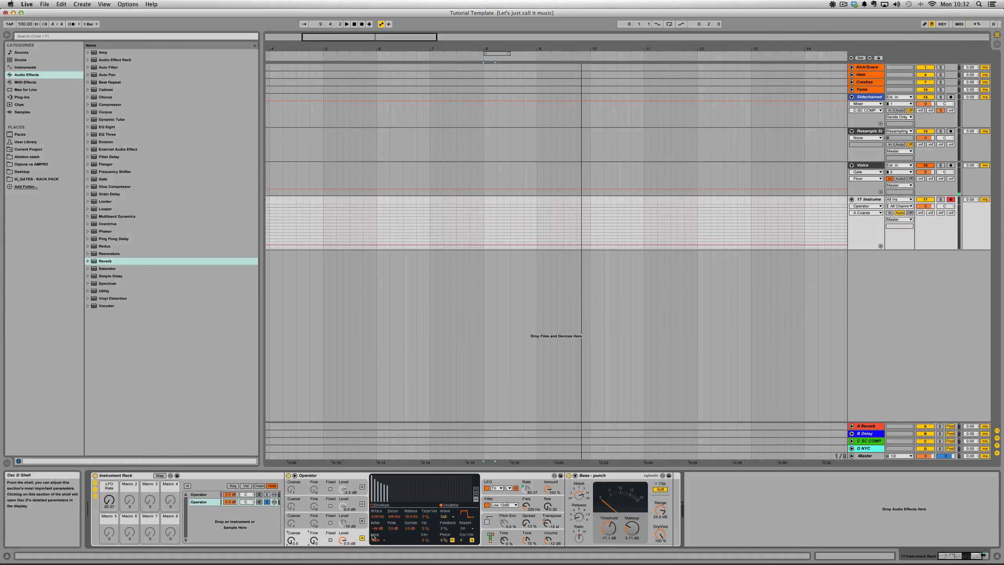
click(445, 516)
click(445, 383)
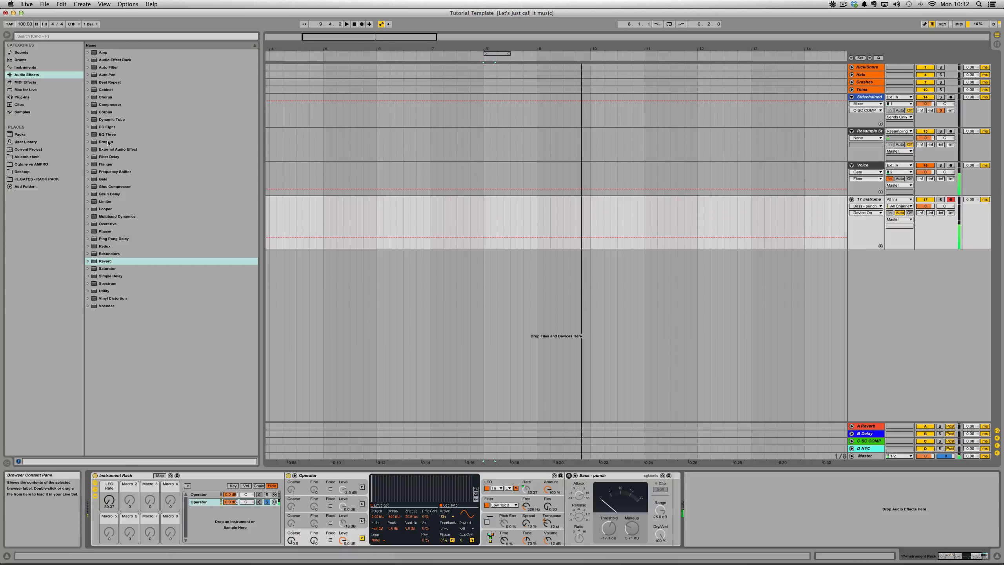
- Insert an EQ Eight after the sine chain's Operator and delete the Bass - punch device from that chain
drag(109, 128, 609, 492)
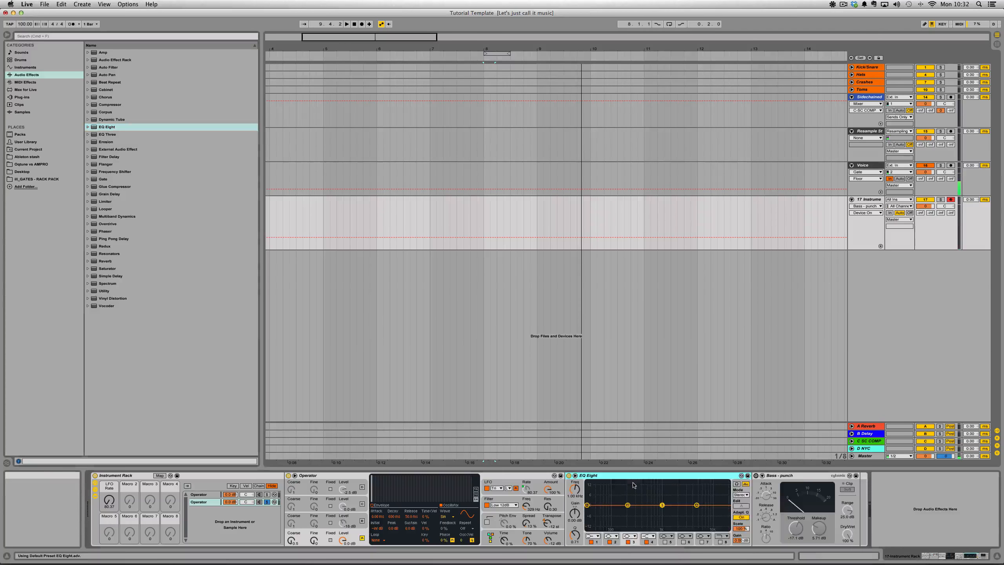
click(800, 480)
key(Delete)
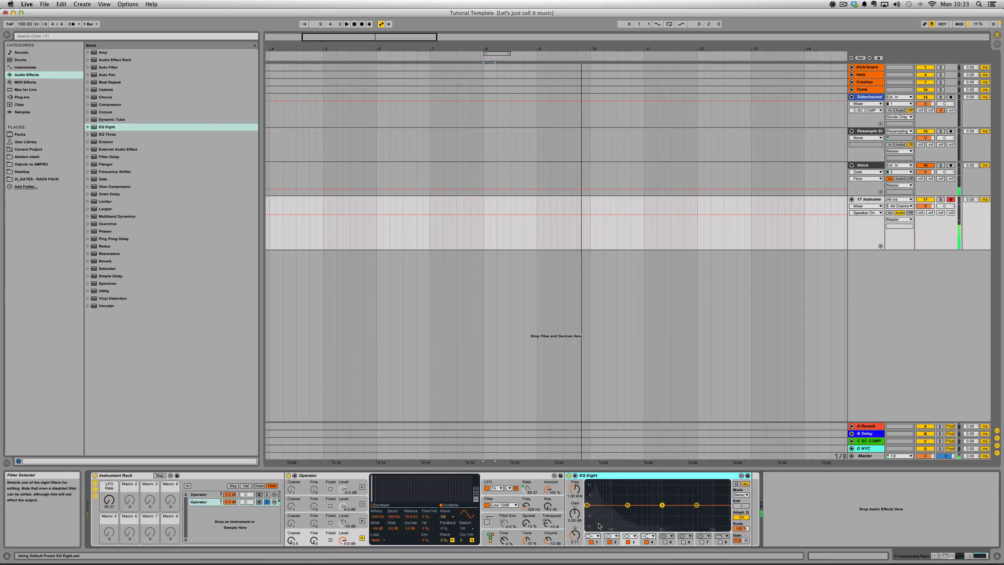
- Set band 1 of the sine chain's EQ Eight to a high-cut filter at 125 Hz
click(592, 535)
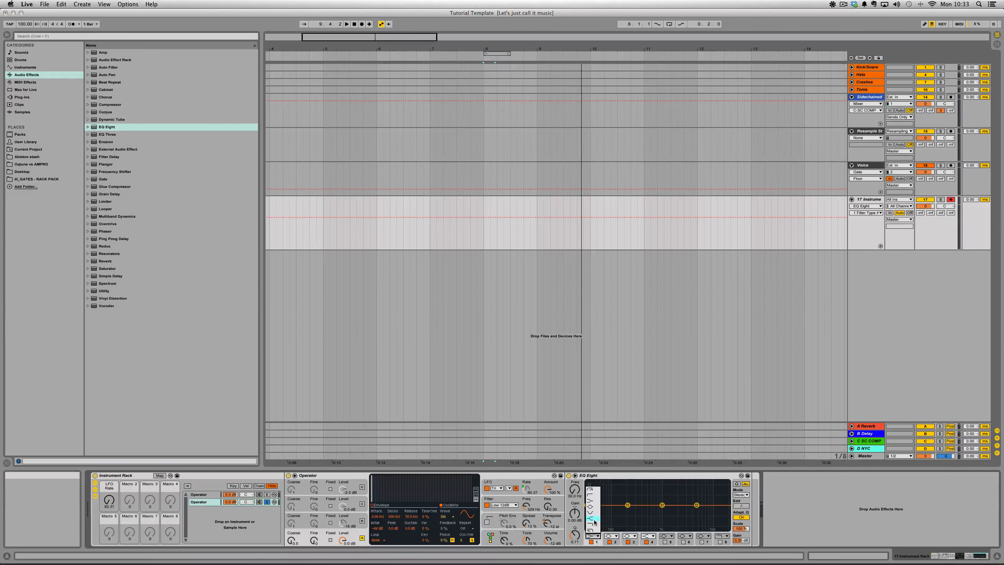
click(594, 522)
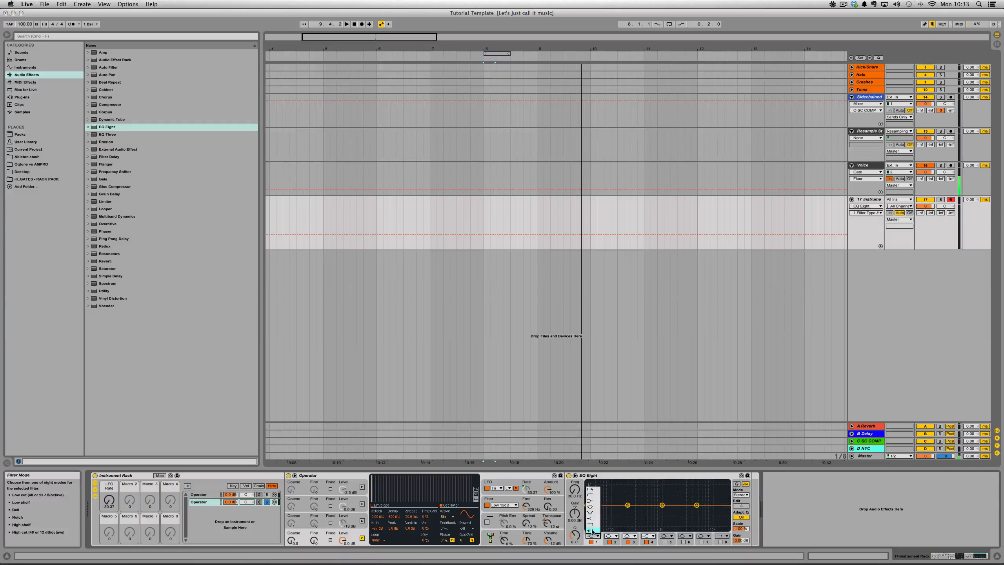
click(574, 490)
text(125)
key(Return)
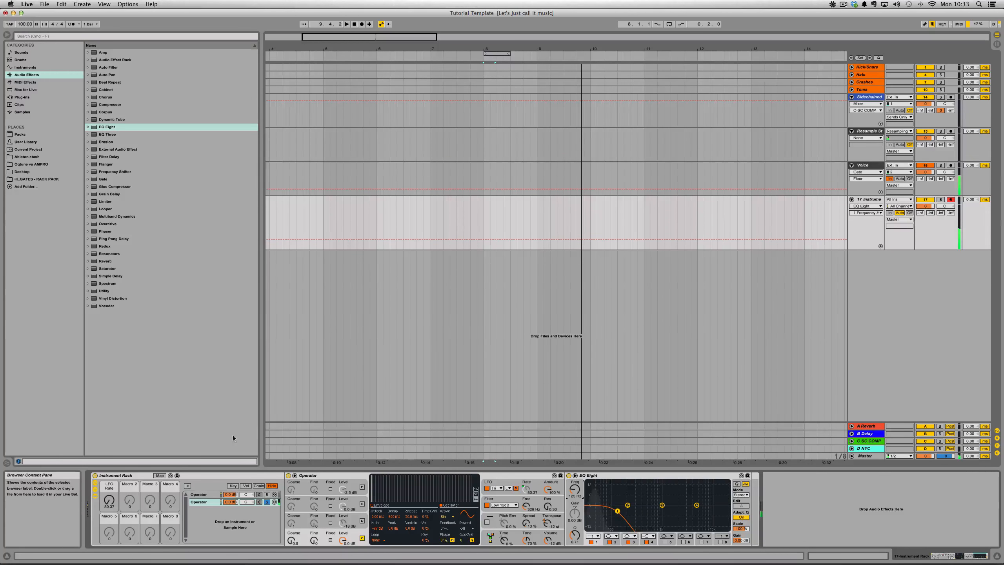
- Add the Compressor's Brick Wall preset at the end of the sine chain, after the EQ Eight
click(88, 104)
click(116, 120)
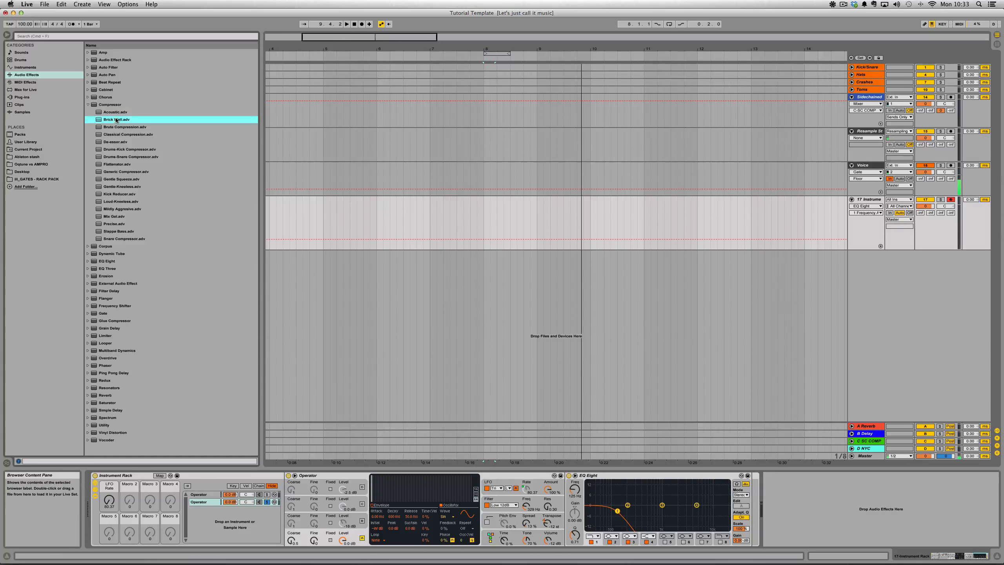
drag(116, 120, 795, 489)
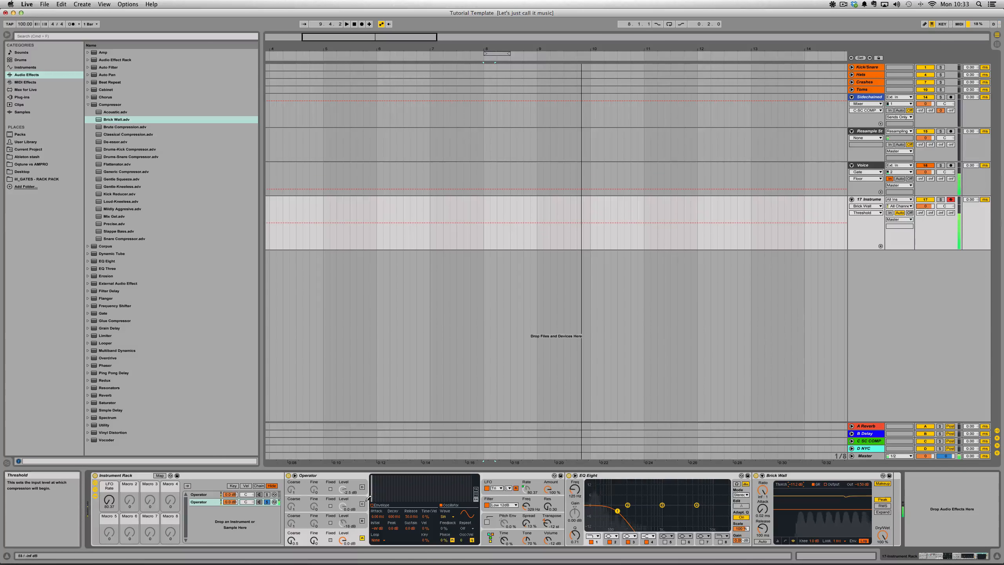
- Solo the original Operator chain and insert an EQ Eight between its Bass - punch device and Amp
click(267, 494)
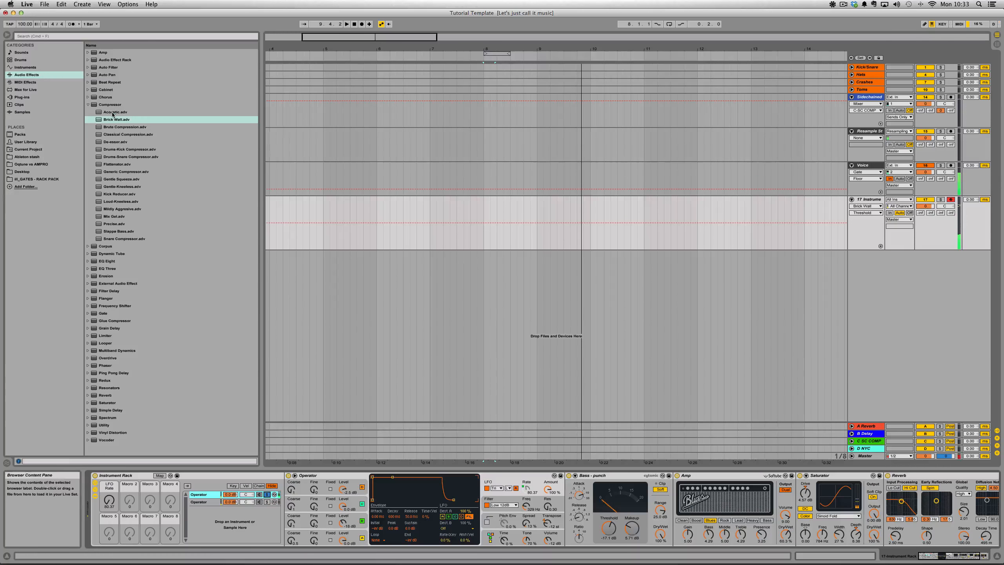
click(106, 261)
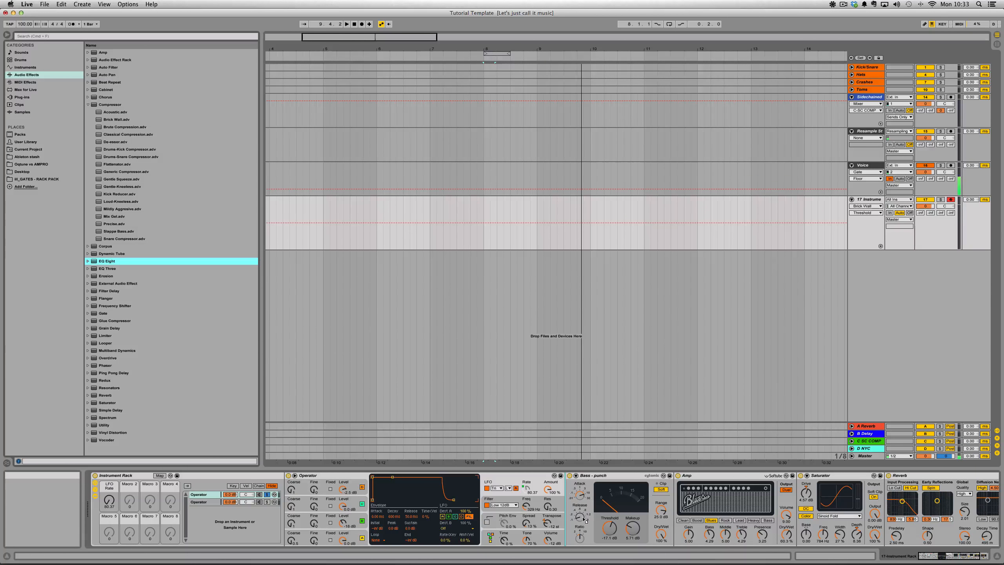
drag(576, 520, 672, 504)
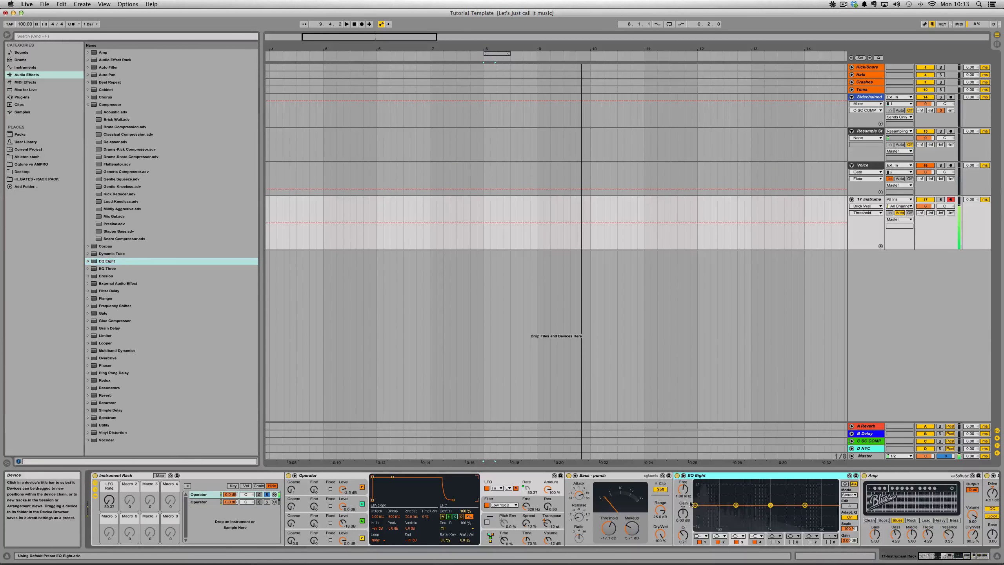
- Set band 1 of the original chain's EQ Eight to a low-cut filter at 125 Hz
click(701, 536)
click(701, 500)
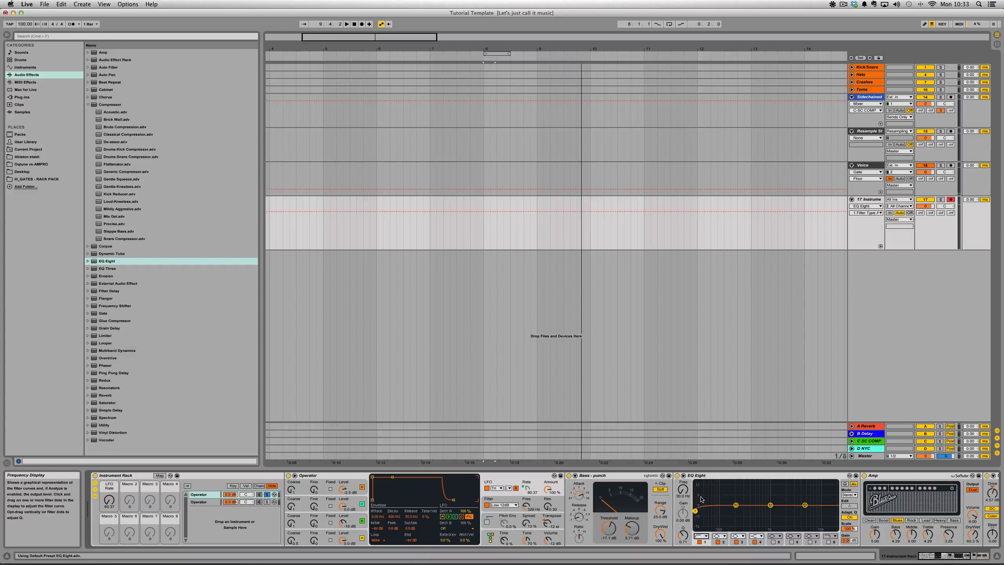
click(684, 491)
key(q)
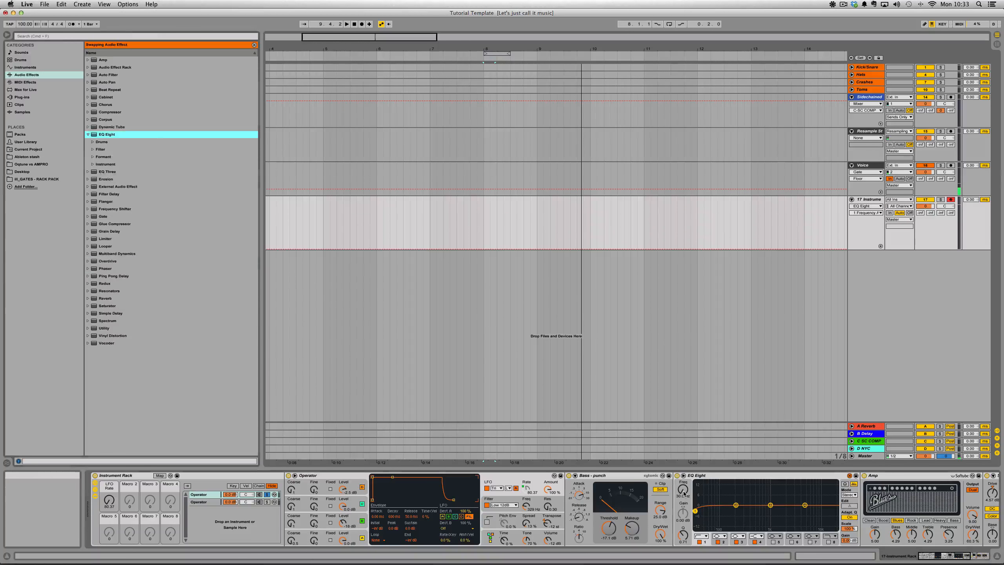
click(683, 492)
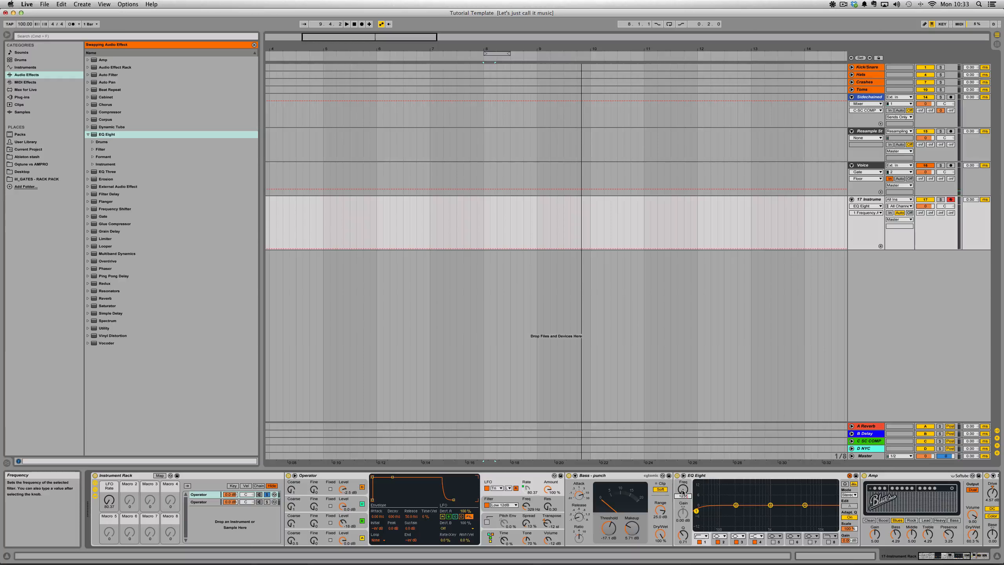
key(Return)
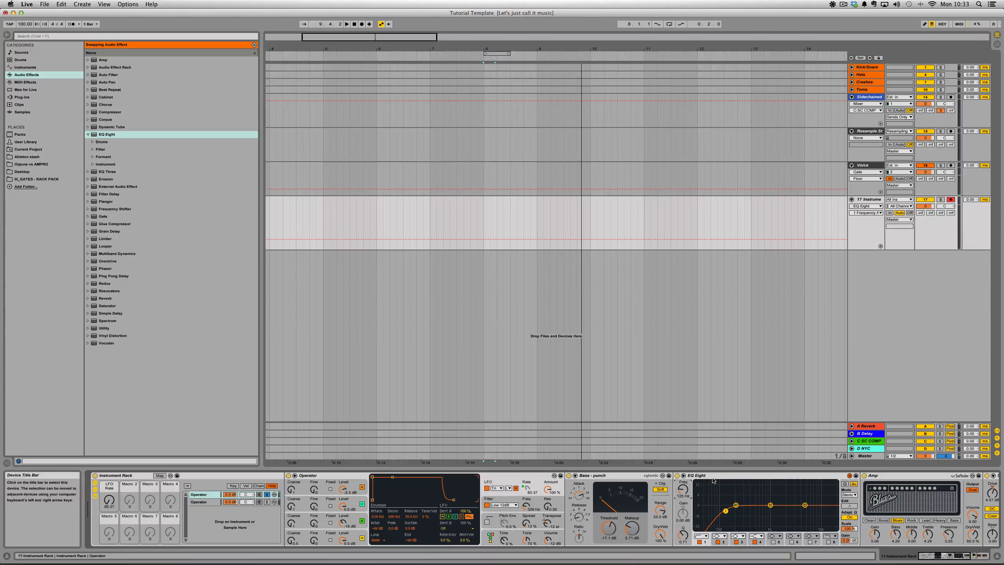
click(254, 45)
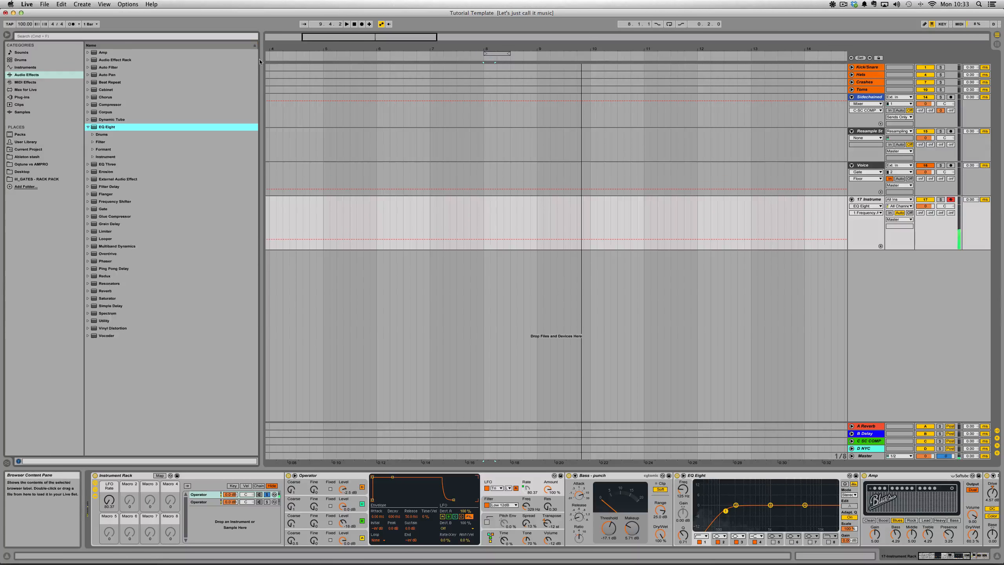
- Solo the sine chain, reduce its Operator's Spread to the minimum and lower the filter frequency to about 153 Hz
click(267, 502)
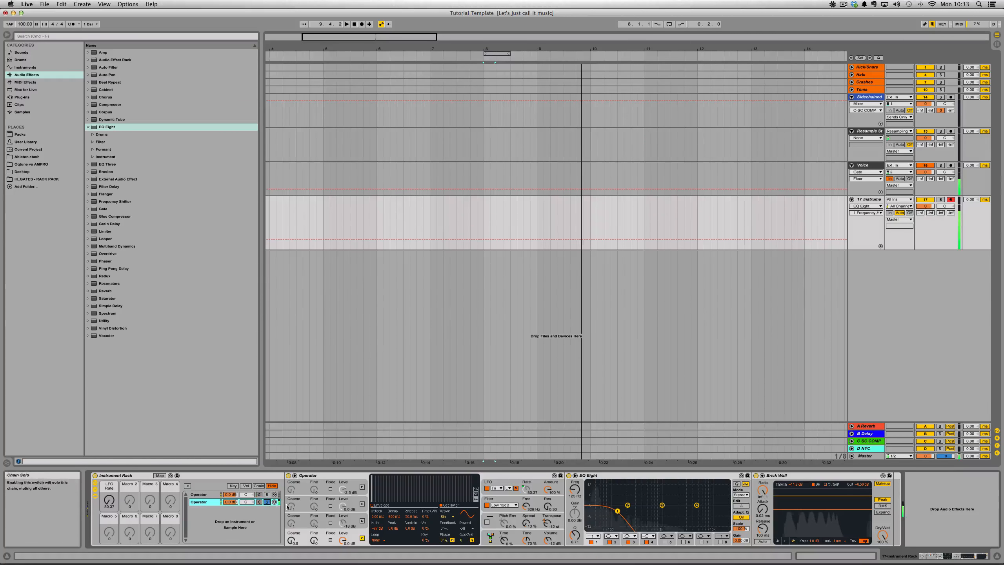
click(528, 521)
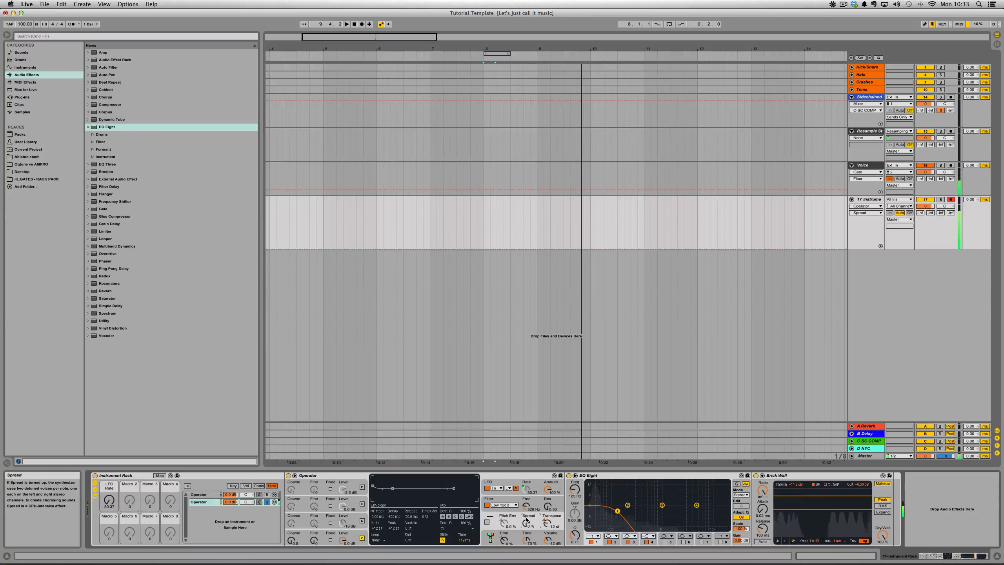
drag(526, 506, 525, 514)
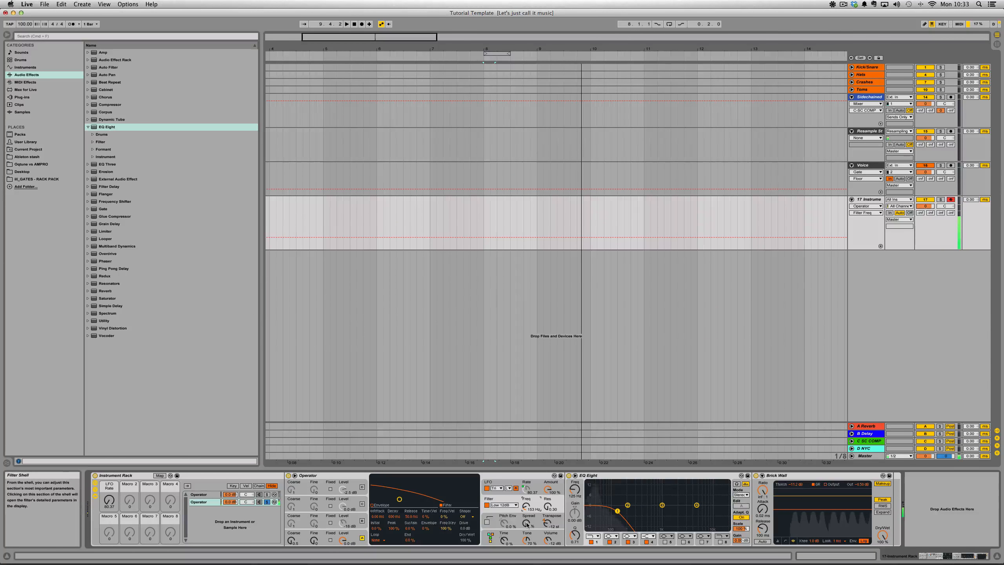
- Add a Utility with 0% Width between the sine chain's Operator and EQ Eight, and compare the sound with it bypassed
mouse_move(104, 320)
mouse_down()
mouse_move(632, 475)
mouse_move(766, 535)
mouse_up()
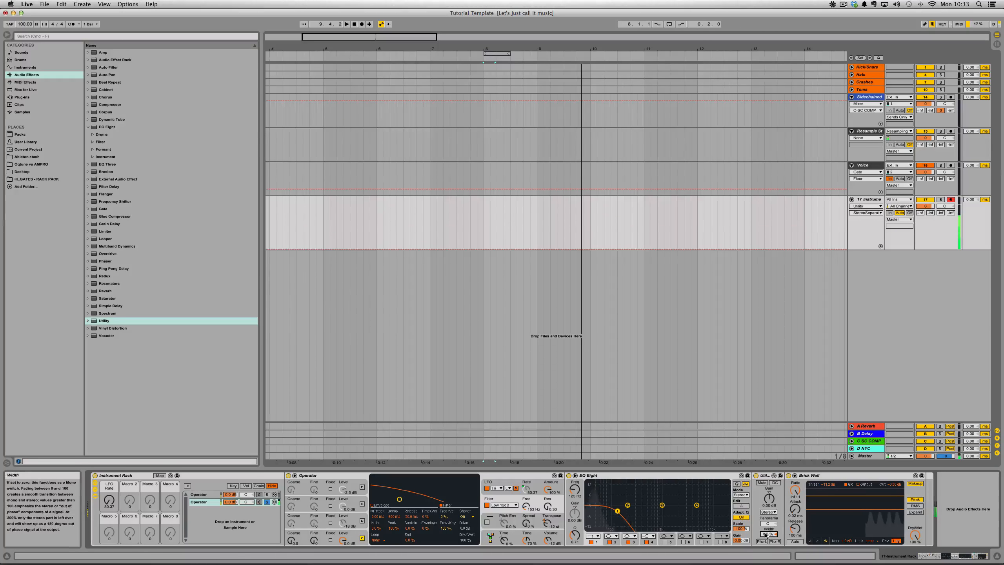
click(766, 476)
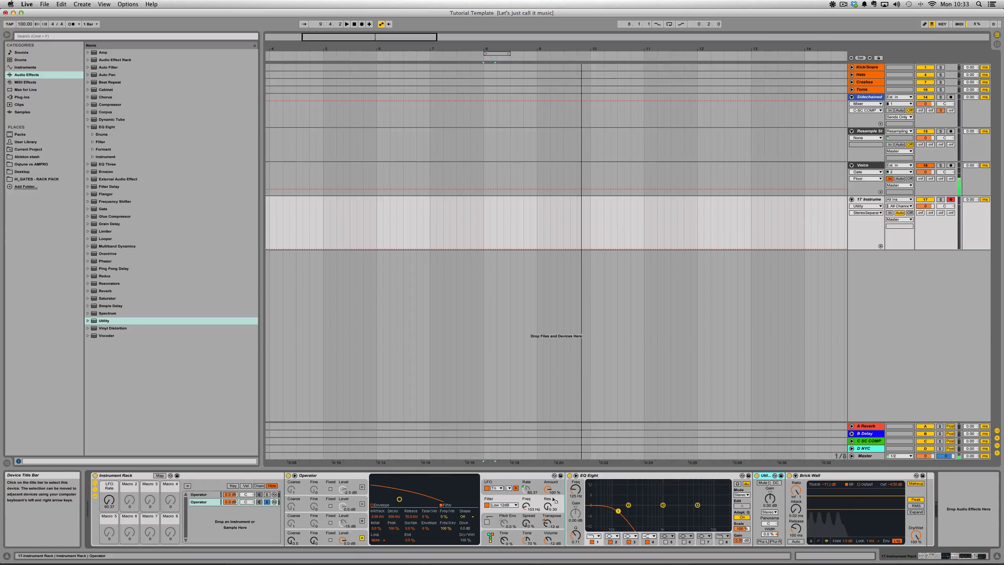
drag(564, 501, 564, 486)
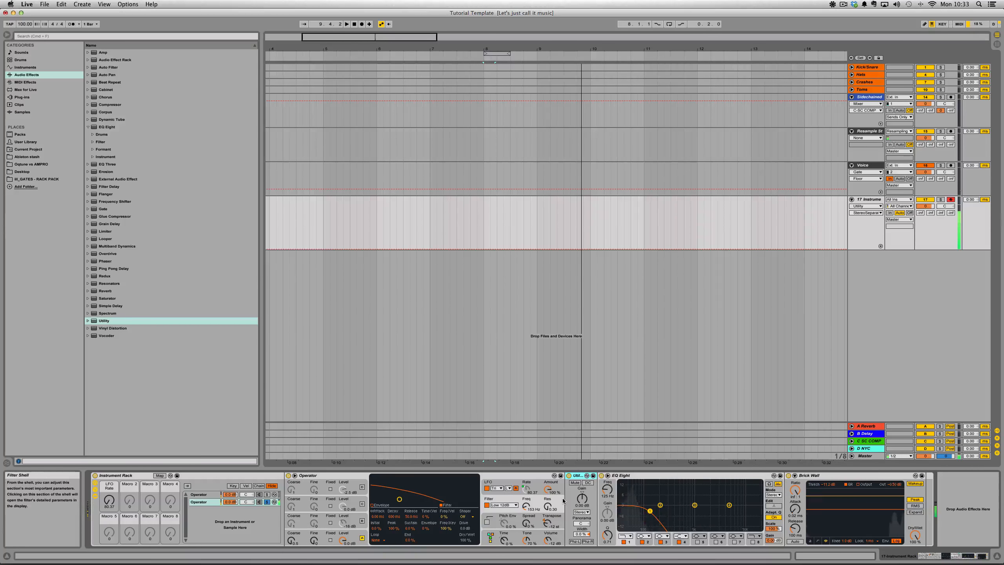
click(568, 477)
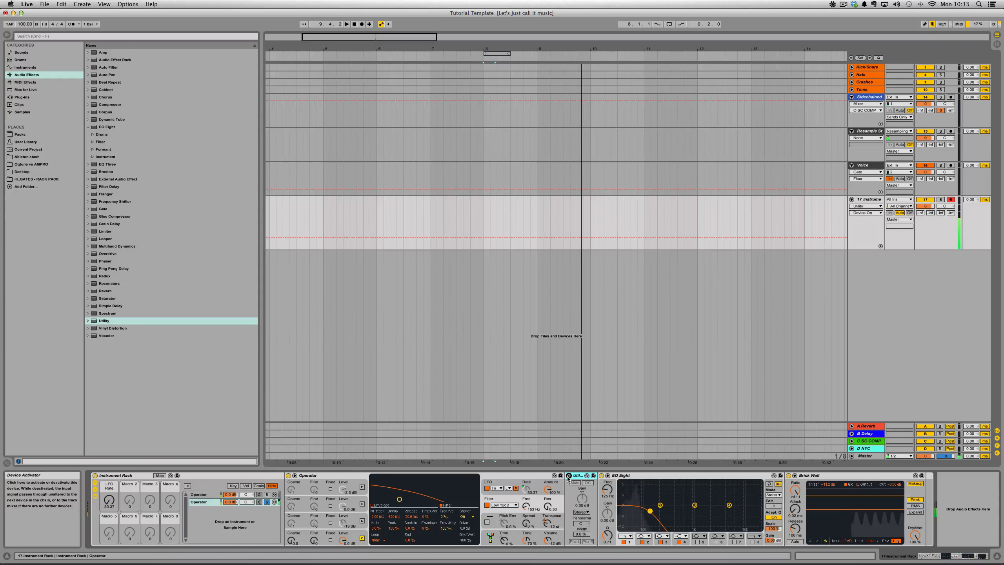
click(568, 476)
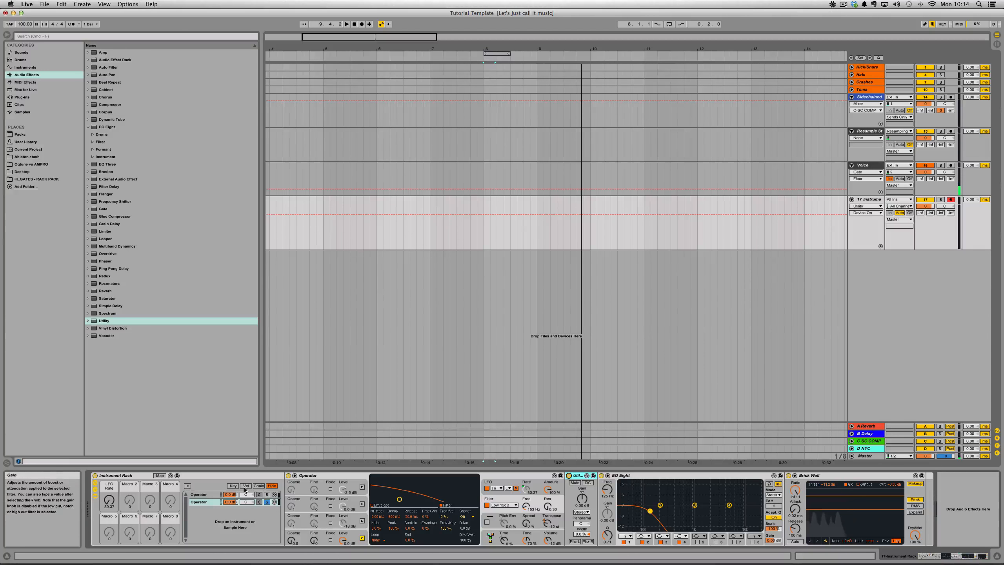
- Unsolo the sine chain and rename the original chain Highs and the sine chain Sub
click(267, 502)
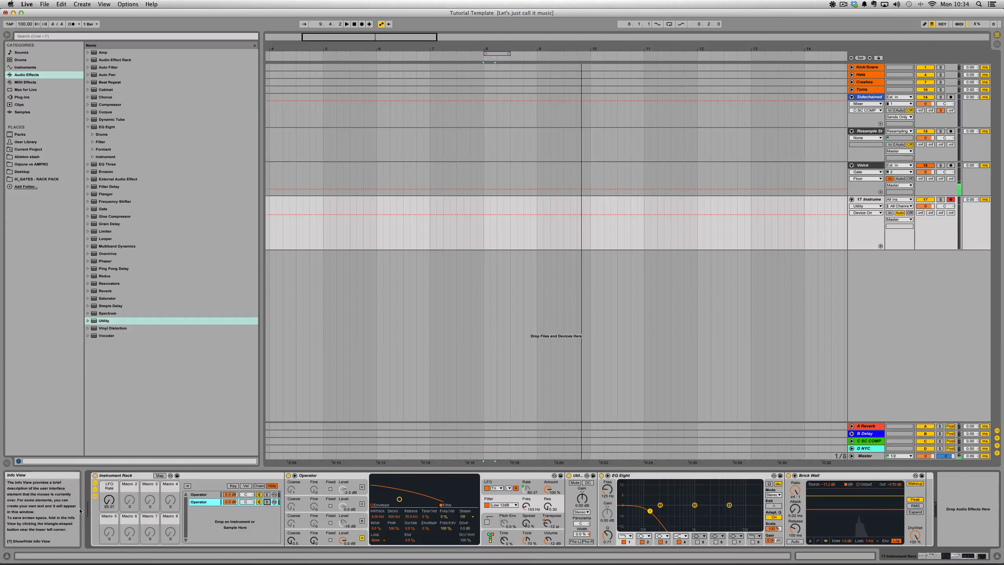
click(206, 494)
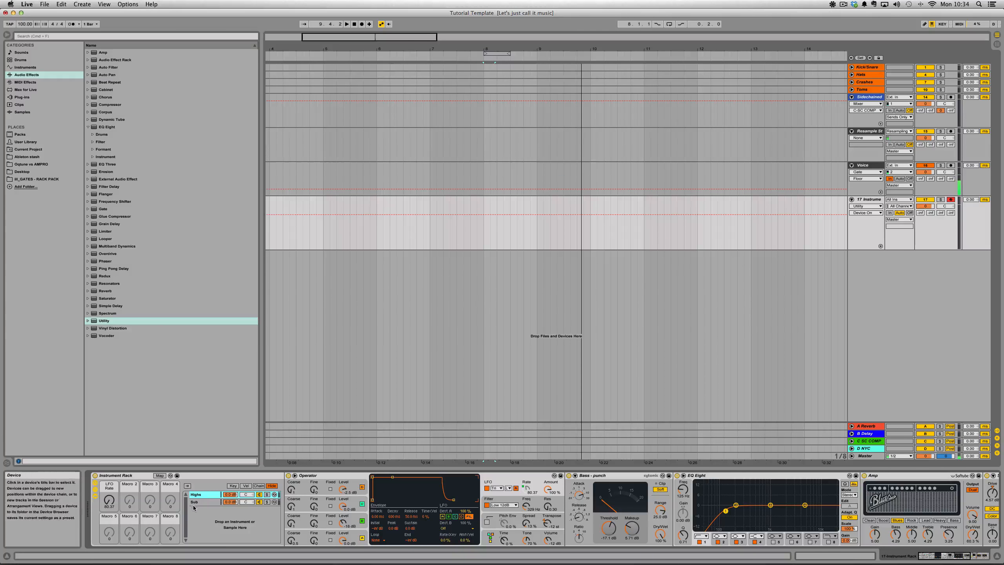
- Select the Sub chain and turn the LFO Rate macro down to its minimum
click(204, 502)
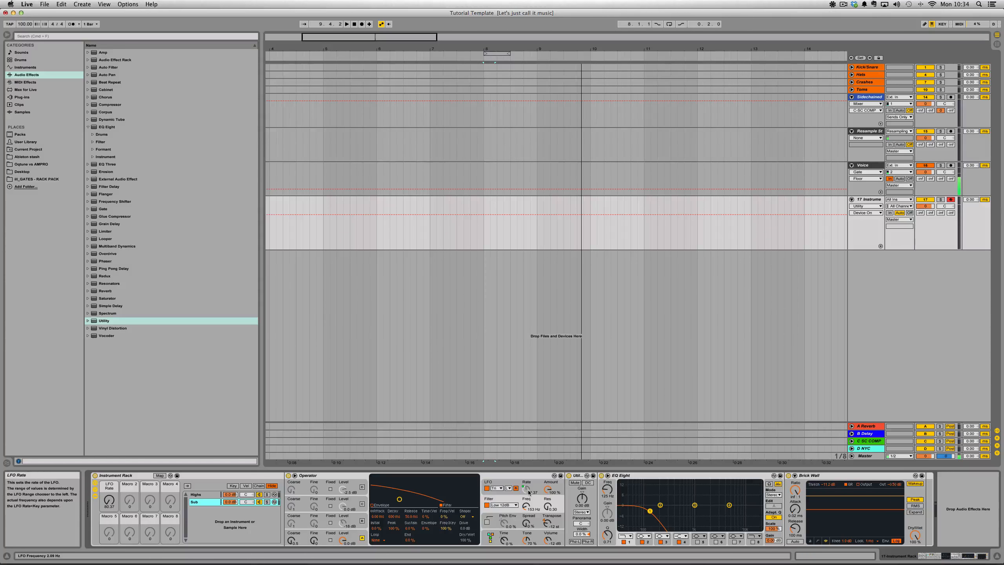
drag(109, 501, 109, 539)
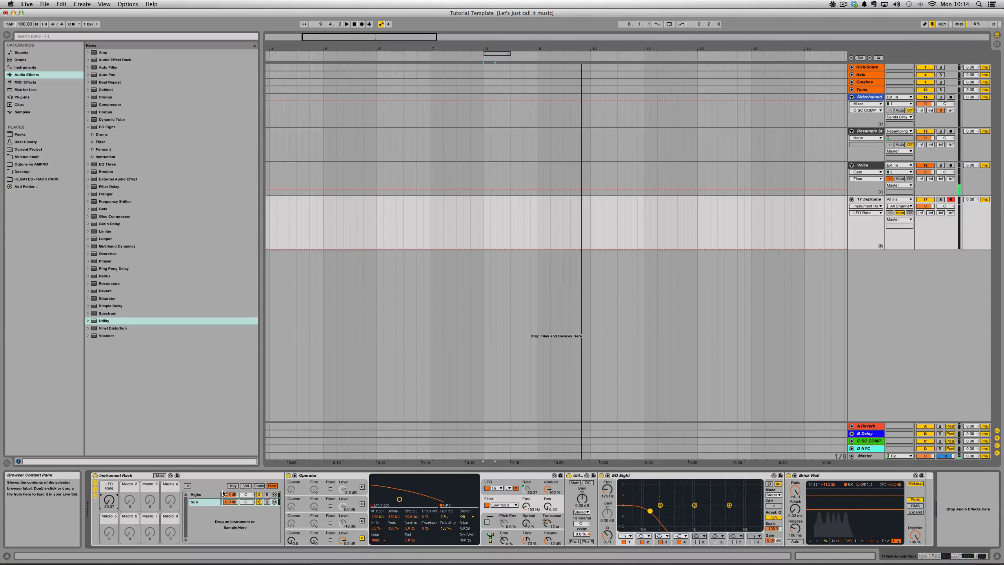
- Try out a third chain in the rack with a default Operator, and delete that chain
right_click(211, 511)
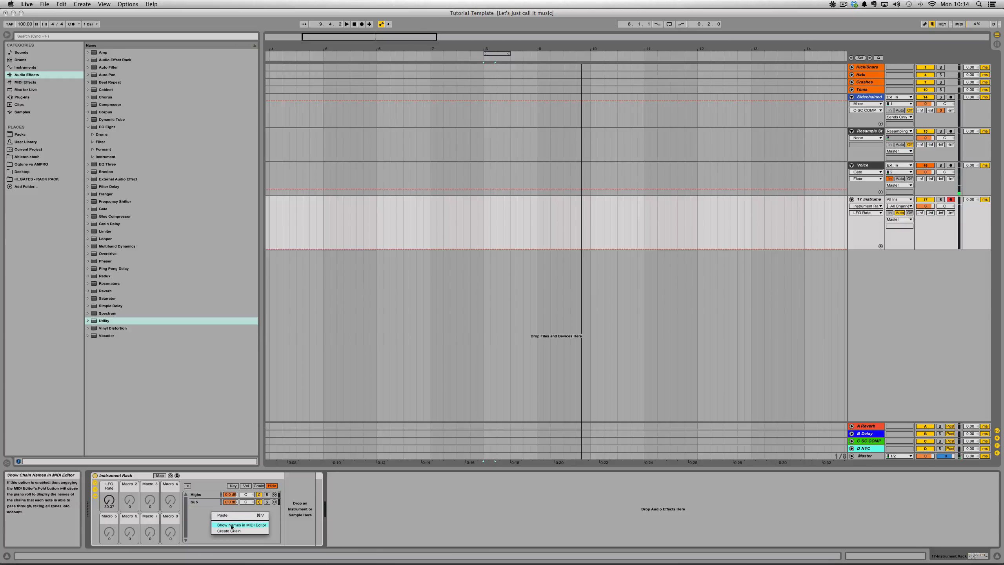
click(232, 525)
click(34, 68)
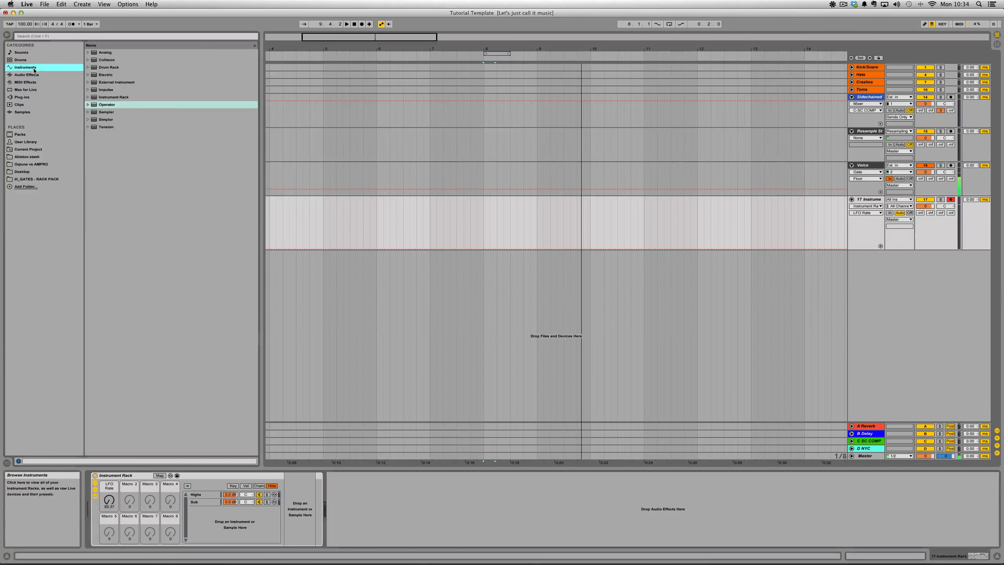
drag(110, 105, 254, 402)
drag(241, 519, 240, 520)
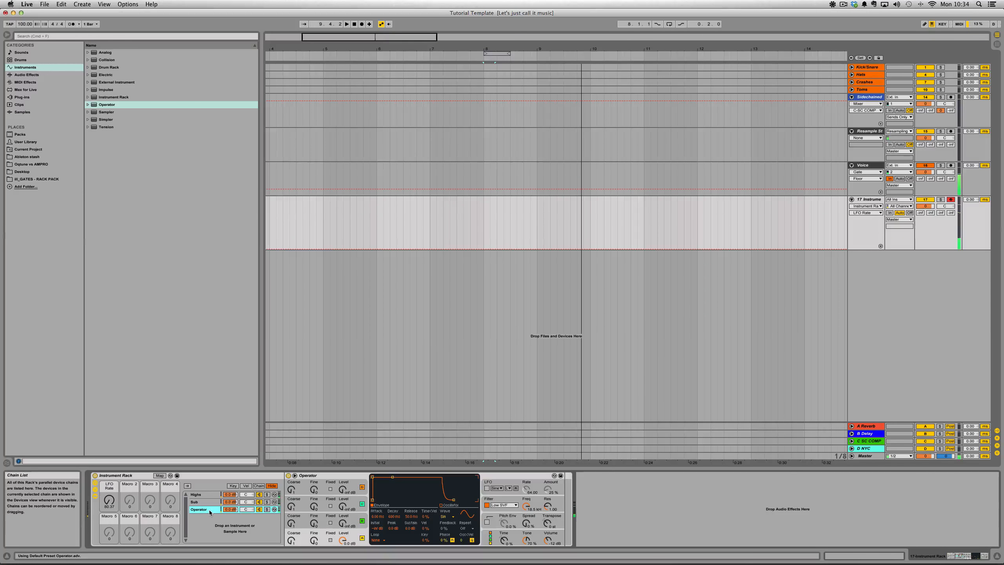
key(Delete)
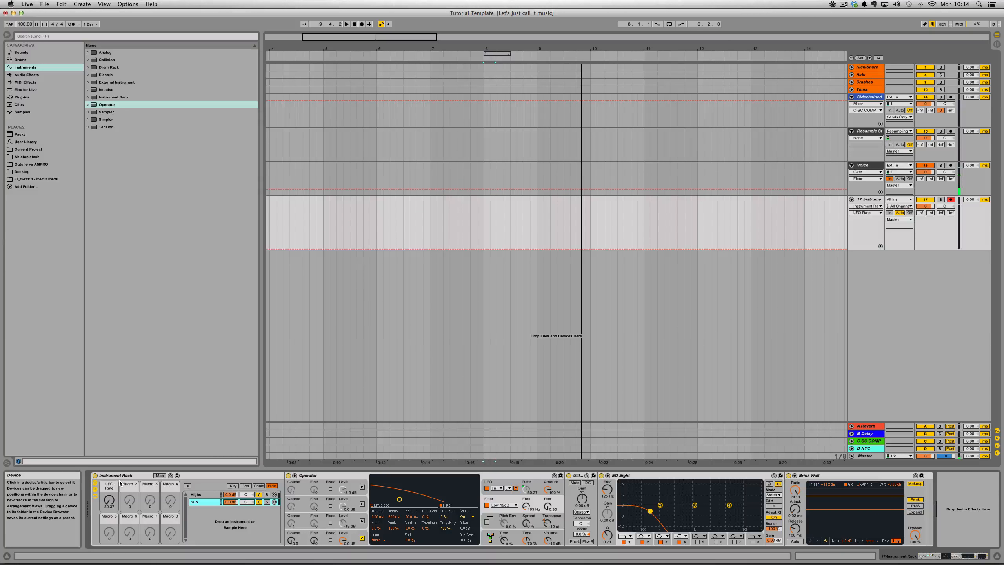
- Raise the rack's LFO Rate macro to about 91
drag(110, 500, 109, 459)
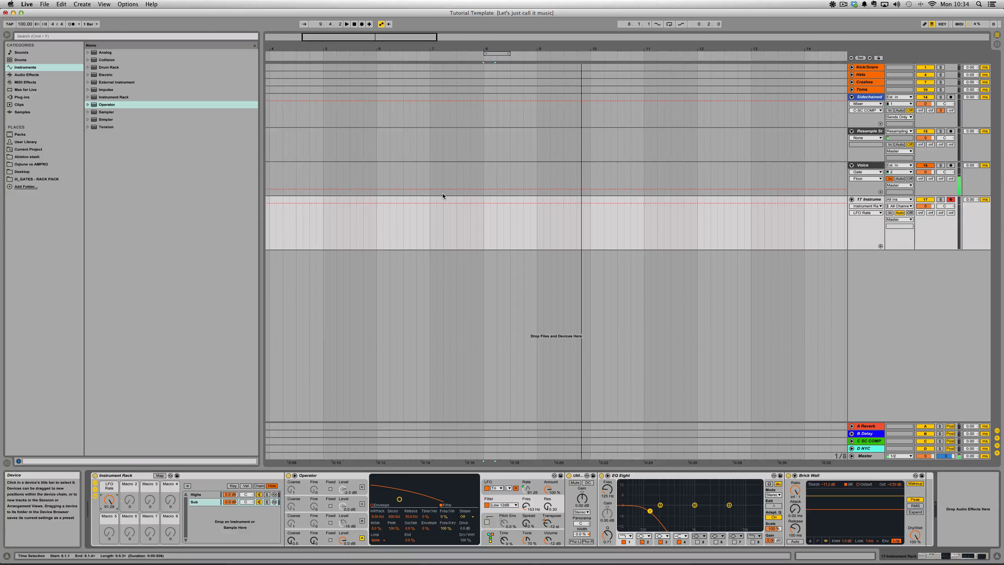
click(845, 4)
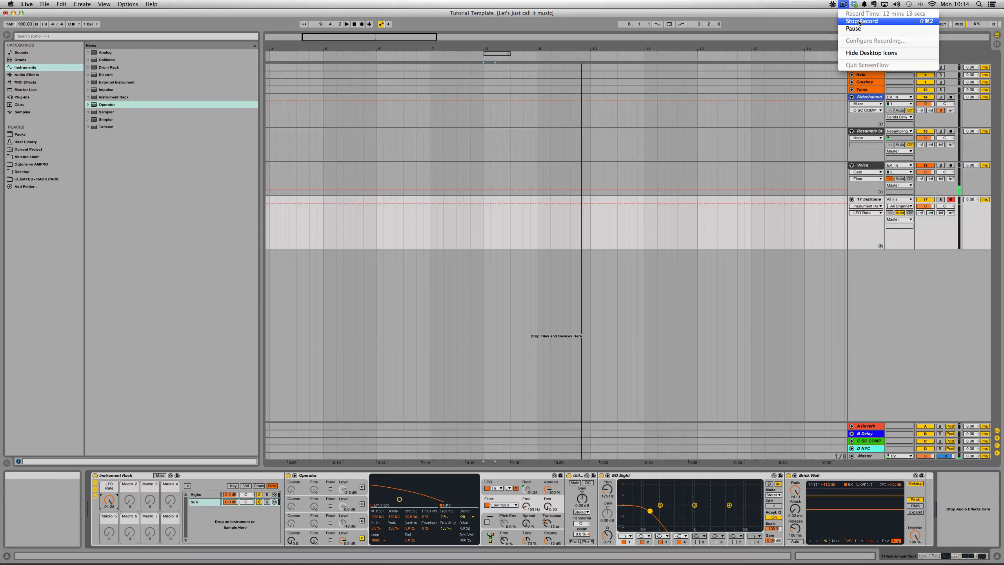